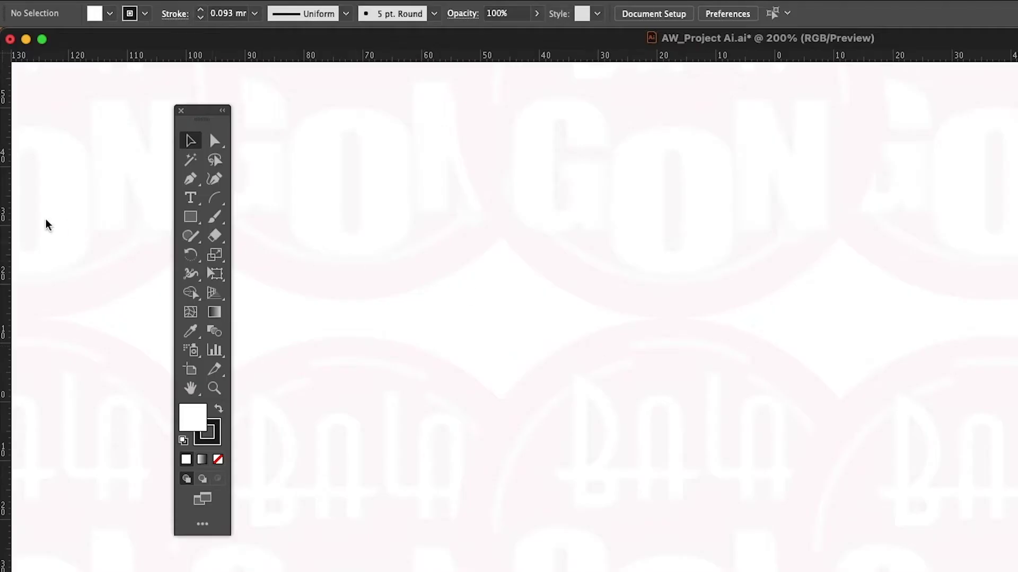
# Choose the Rectangle Tool (M) from the shape tools flyout.
pyautogui.click(191, 217)
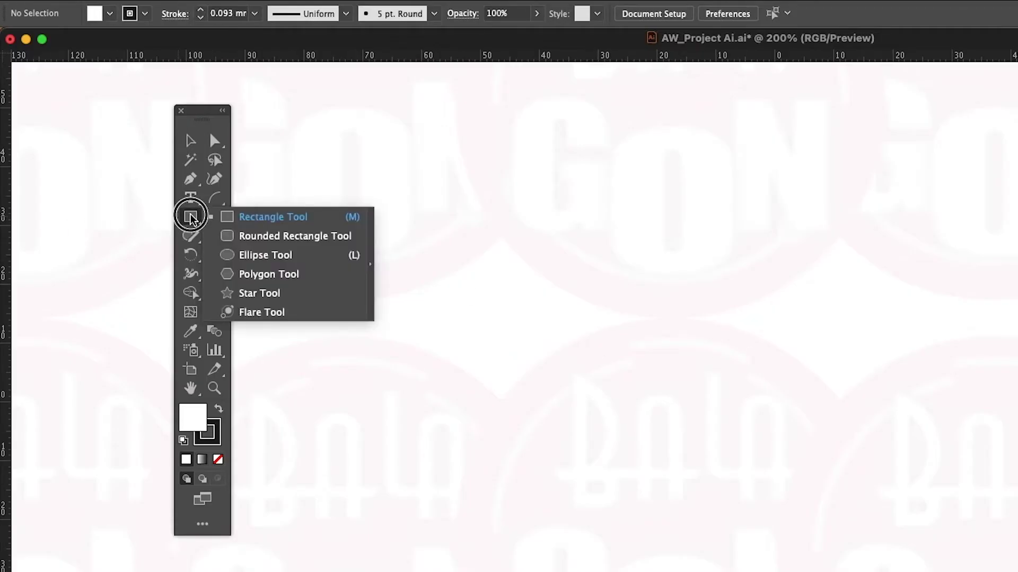
pyautogui.click(327, 218)
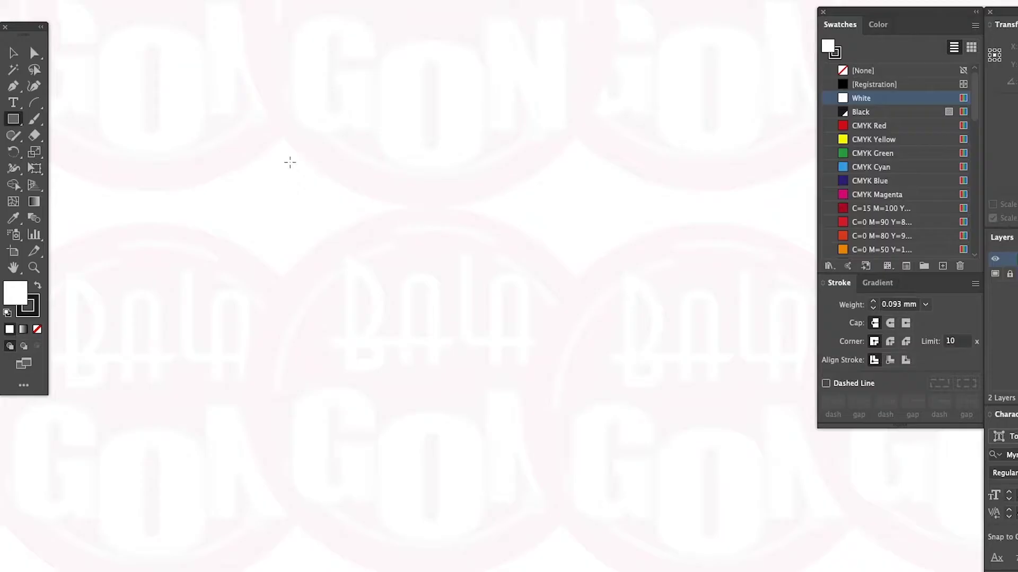
# Draw a large square and turn on View > Show Bounding Box.
pyautogui.moveTo(281, 127)
pyautogui.mouseDown()
pyautogui.moveTo(680, 498)
pyautogui.moveTo(668, 474)
pyautogui.mouseUp()
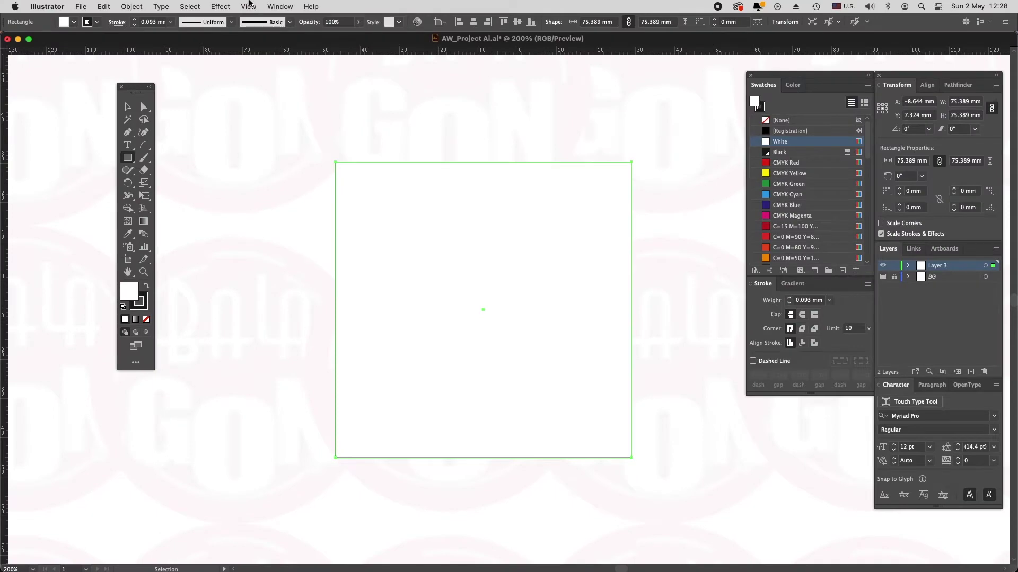
pyautogui.click(248, 6)
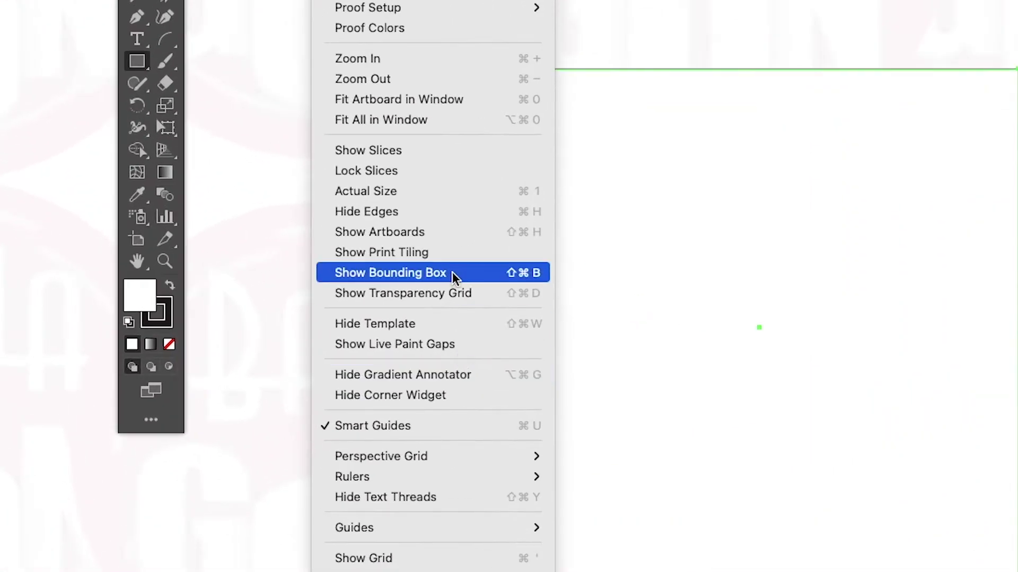
pyautogui.click(454, 276)
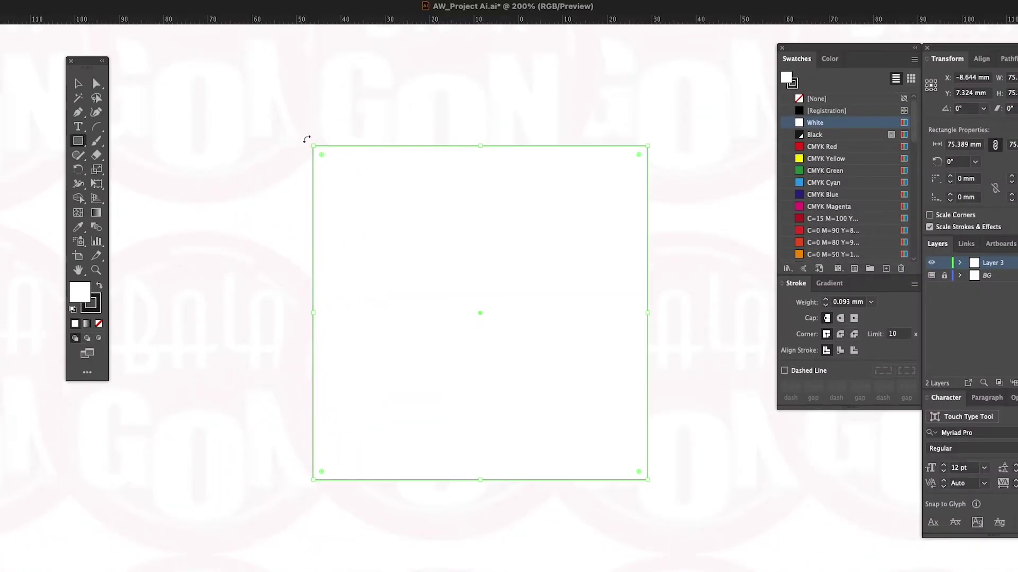
# Rotate the square by its corner to 315° so it becomes a diamond.
pyautogui.click(307, 139)
pyautogui.moveTo(307, 139); pyautogui.dragTo(566, 175)
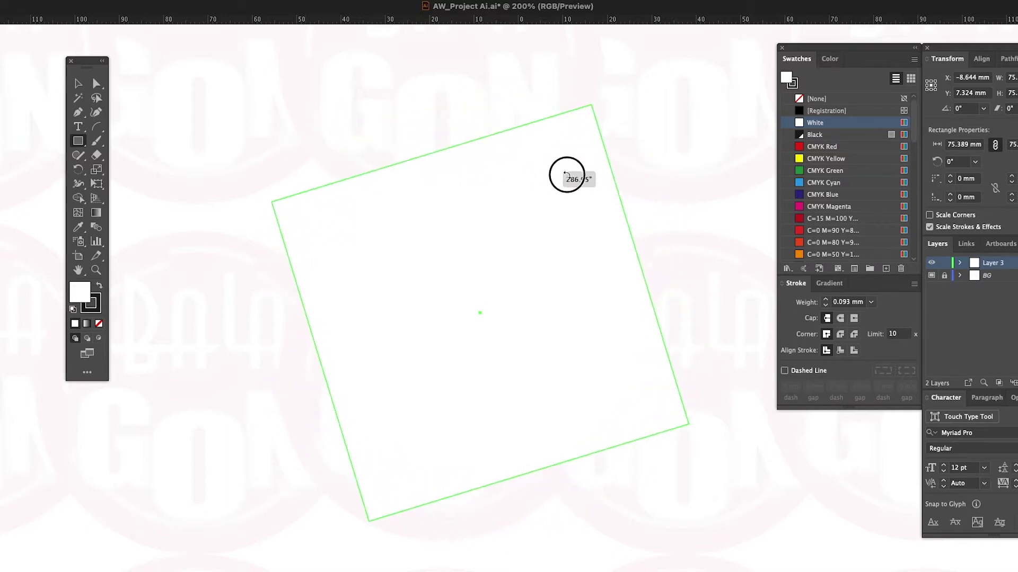
pyautogui.moveTo(566, 175); pyautogui.dragTo(510, 138)
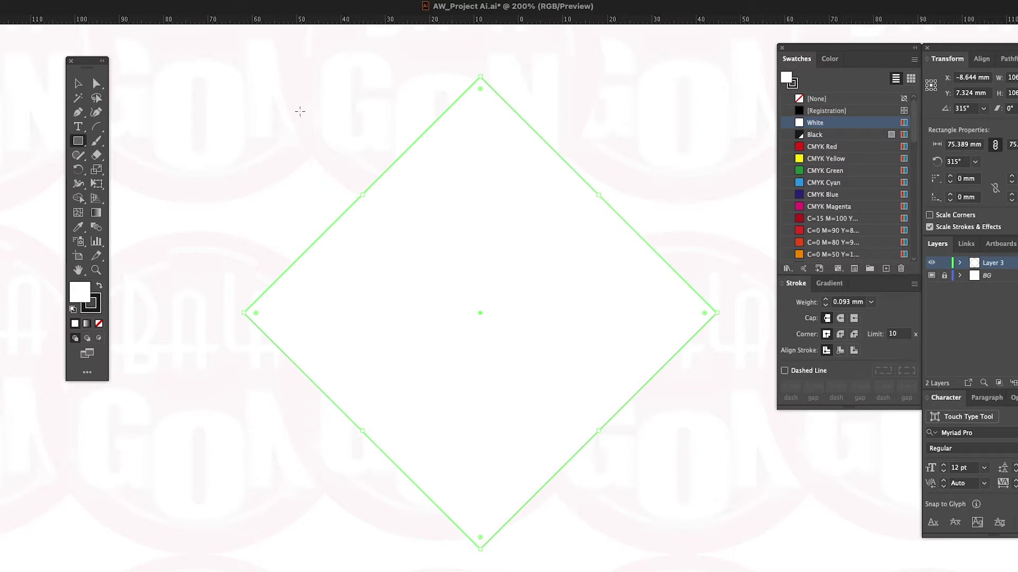
pyautogui.click(78, 83)
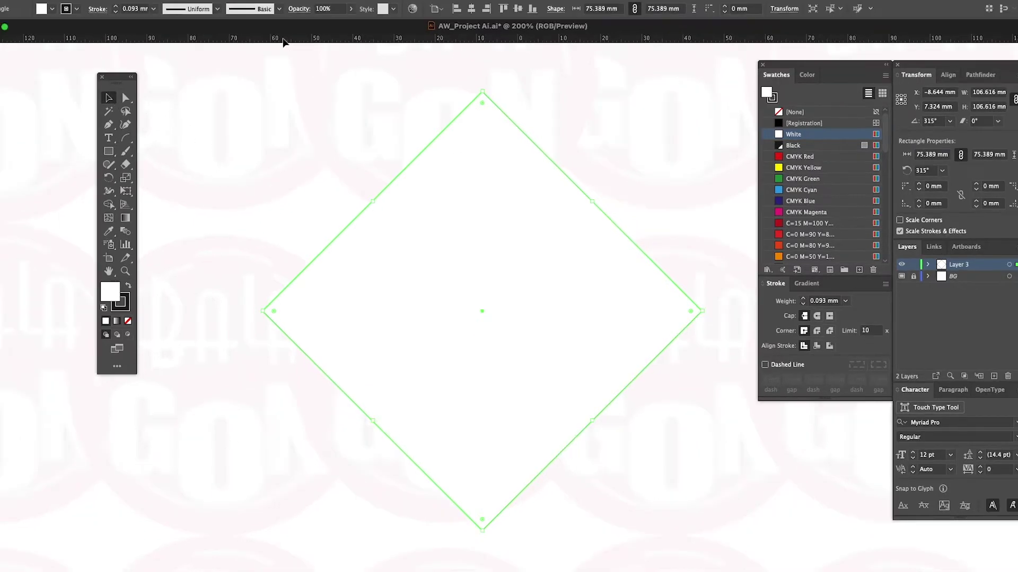
# Draw a tall rectangle left of the diamond and set both shapes' fill to None.
pyautogui.click(205, 71)
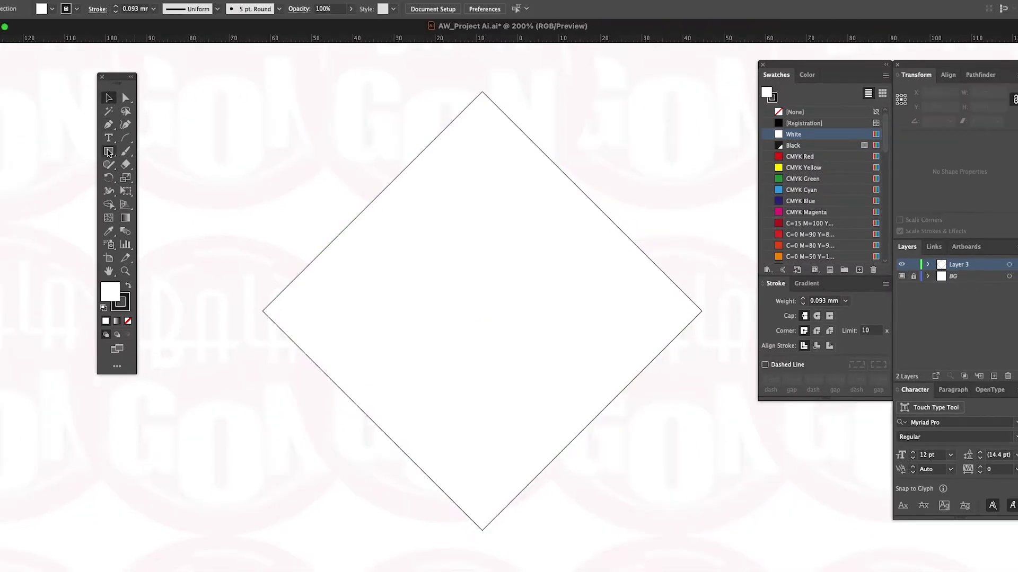
pyautogui.click(109, 152)
pyautogui.moveTo(185, 78)
pyautogui.mouseDown()
pyautogui.moveTo(434, 511)
pyautogui.moveTo(445, 552)
pyautogui.mouseUp()
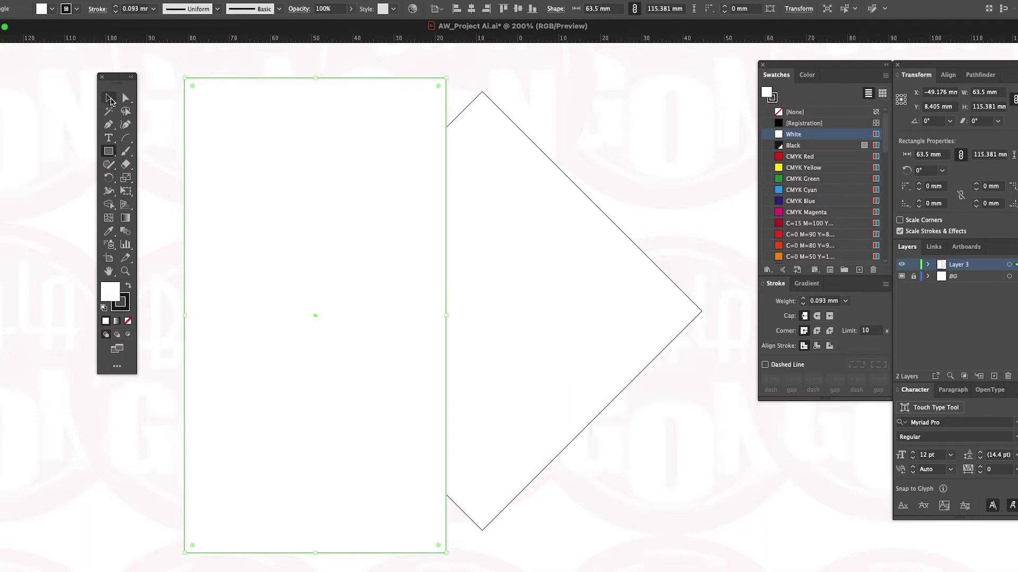
pyautogui.click(110, 99)
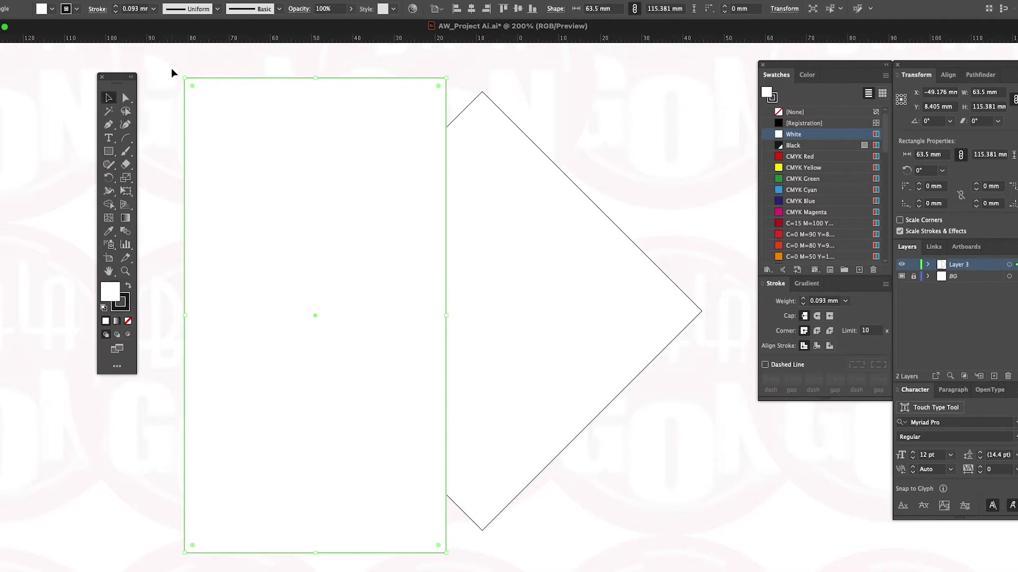
pyautogui.moveTo(211, 84); pyautogui.dragTo(656, 427)
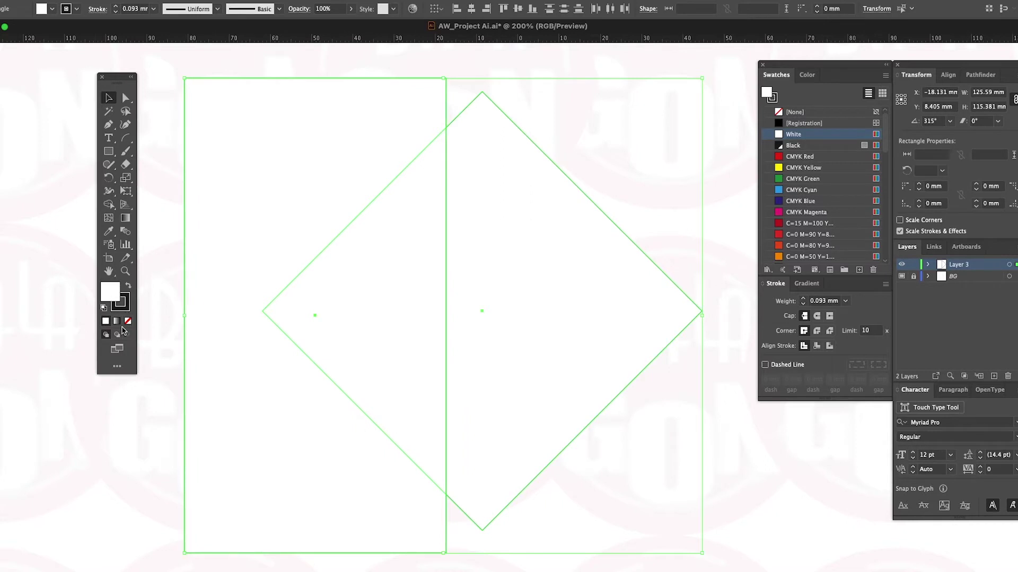
pyautogui.click(129, 321)
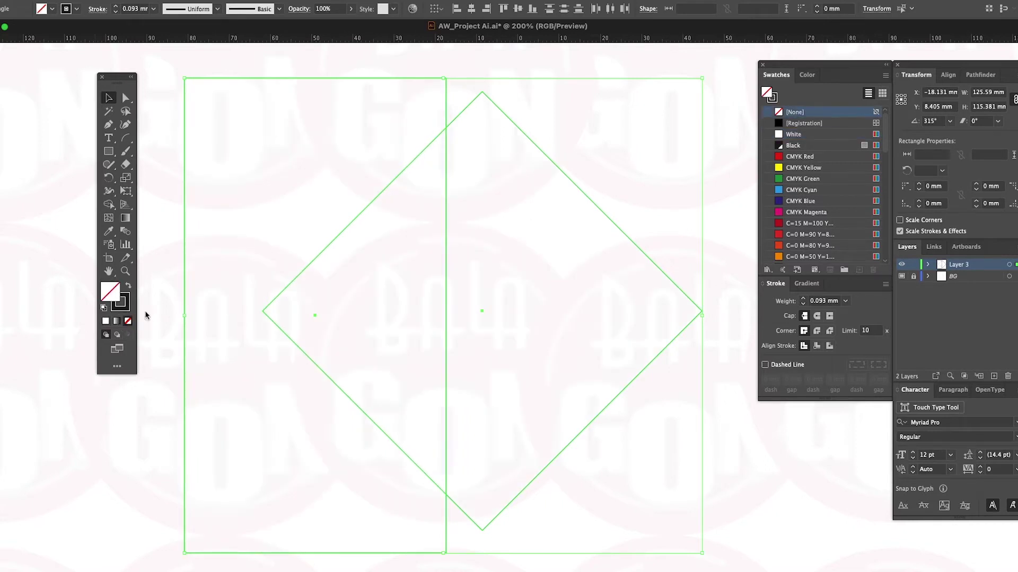
# Snap the rectangle's right edge to the diamond's vertical centre, then select both shapes.
pyautogui.click(551, 65)
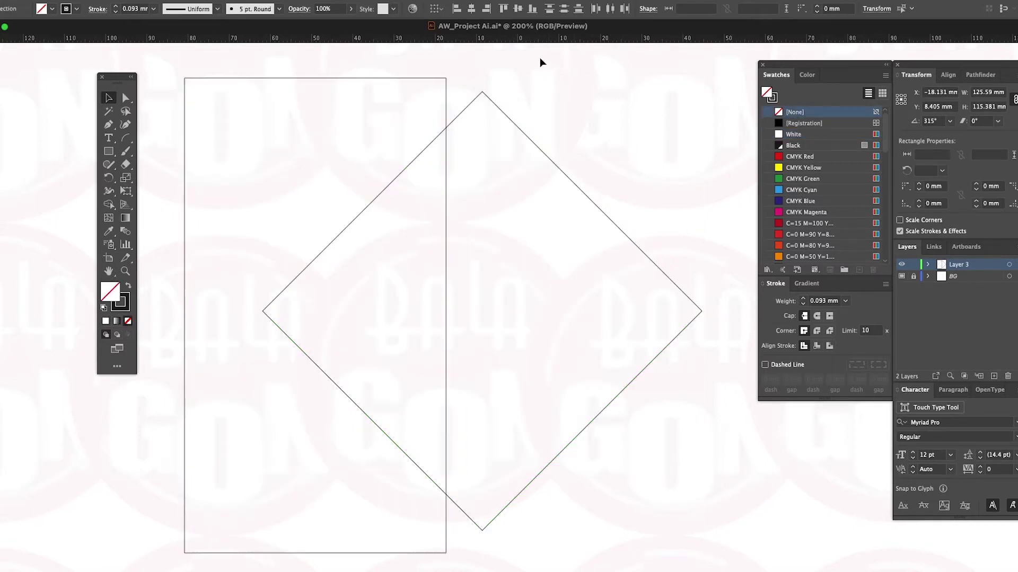
pyautogui.click(448, 223)
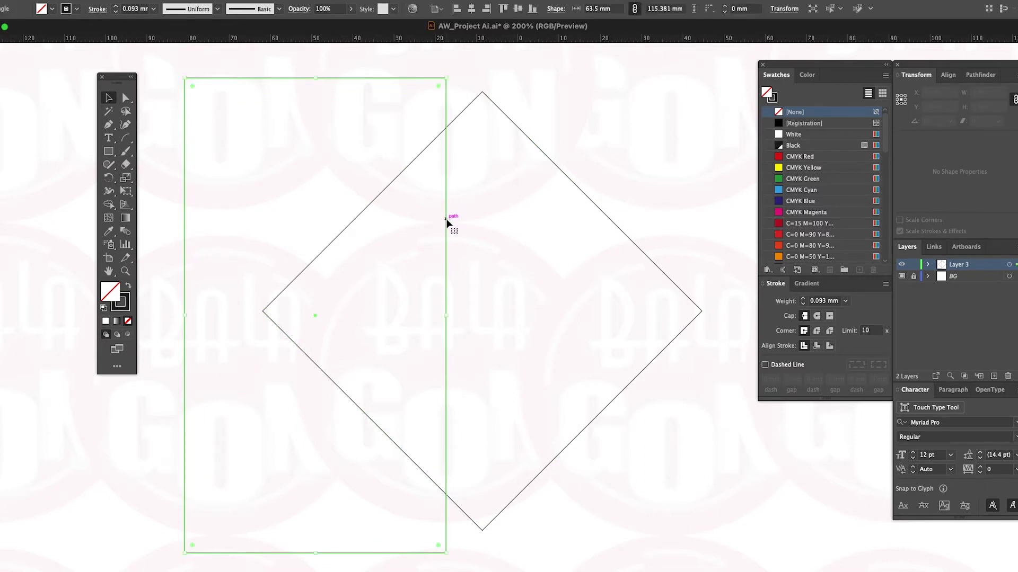
pyautogui.click(318, 79)
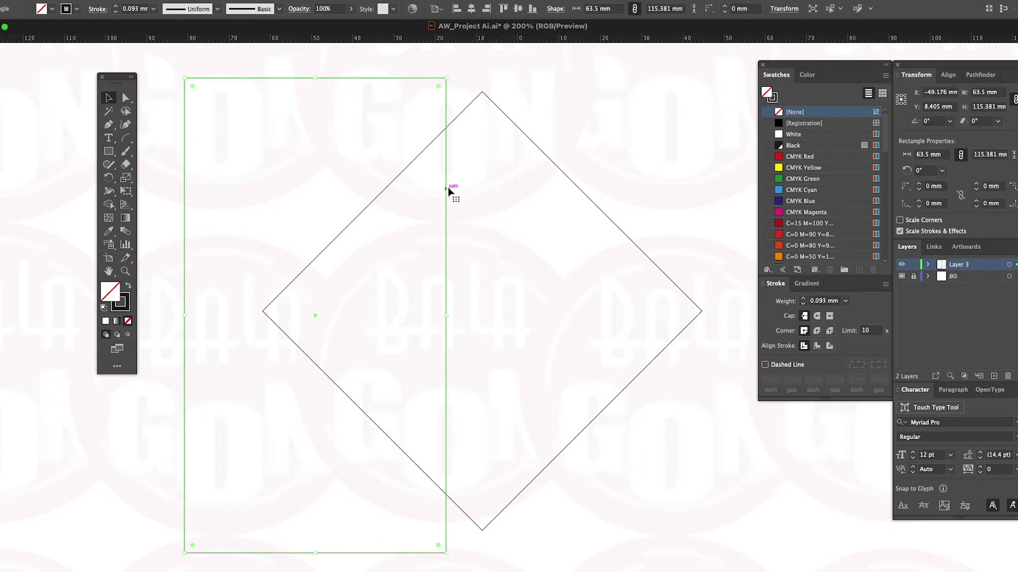
pyautogui.moveTo(447, 188); pyautogui.dragTo(482, 188)
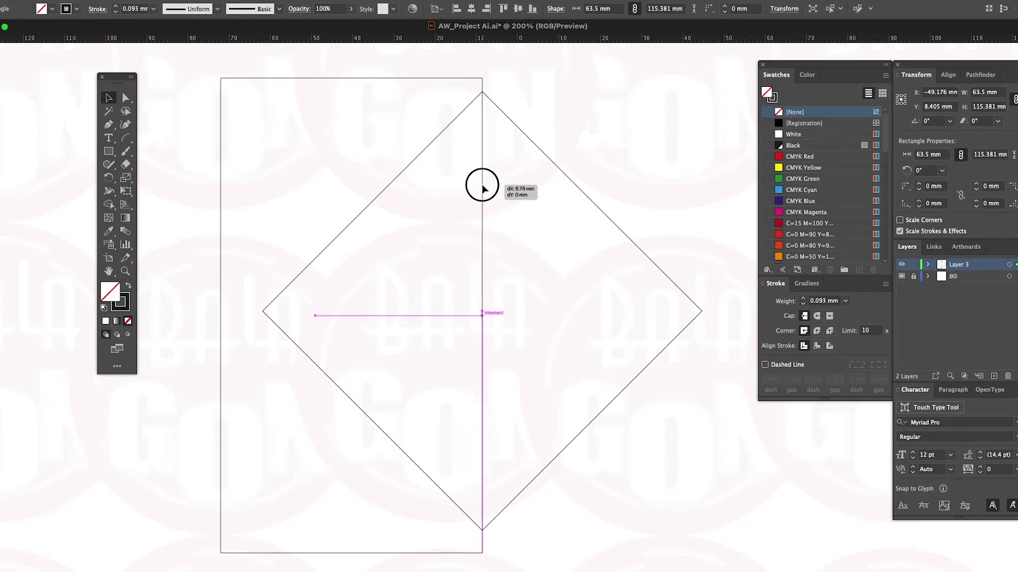
pyautogui.moveTo(482, 188); pyautogui.dragTo(482, 188)
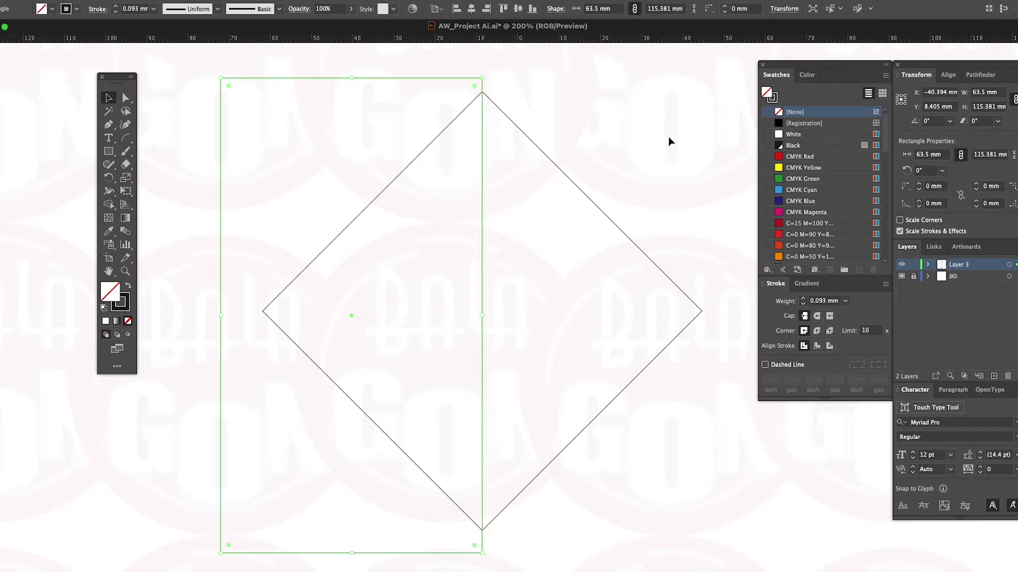
pyautogui.click(551, 91)
pyautogui.moveTo(551, 91); pyautogui.dragTo(422, 237)
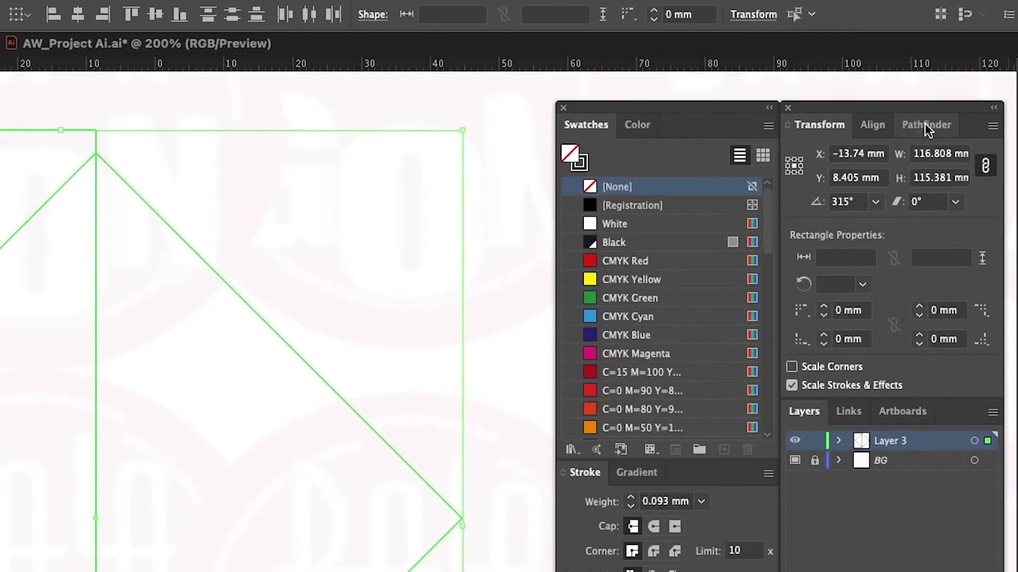
# Apply Pathfinder Divide, then delete the leftover rectangle piece with the Group Selection Tool.
pyautogui.click(924, 125)
pyautogui.click(807, 224)
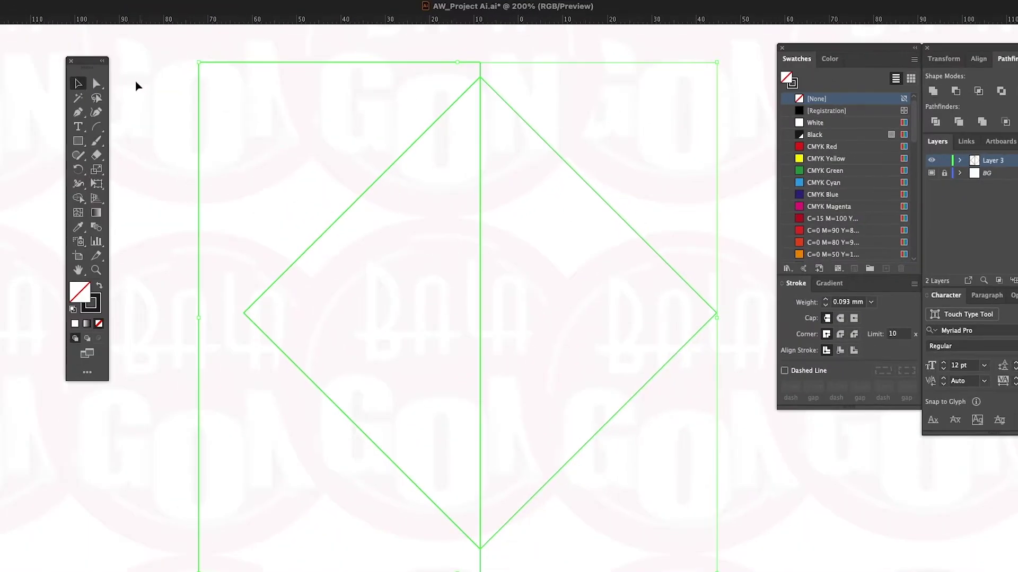
pyautogui.moveTo(96, 83); pyautogui.dragTo(139, 102)
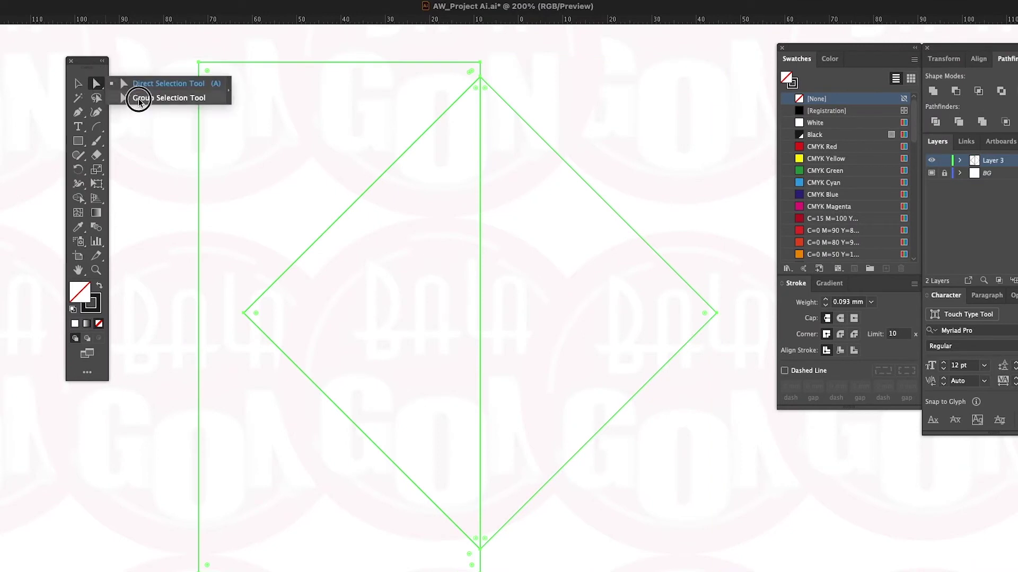
pyautogui.click(142, 99)
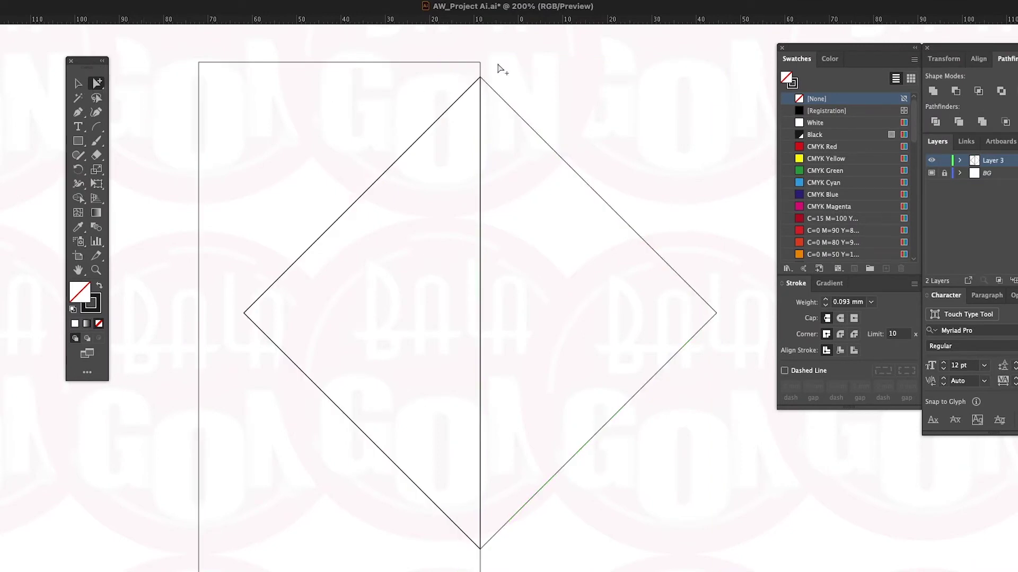
pyautogui.click(444, 65)
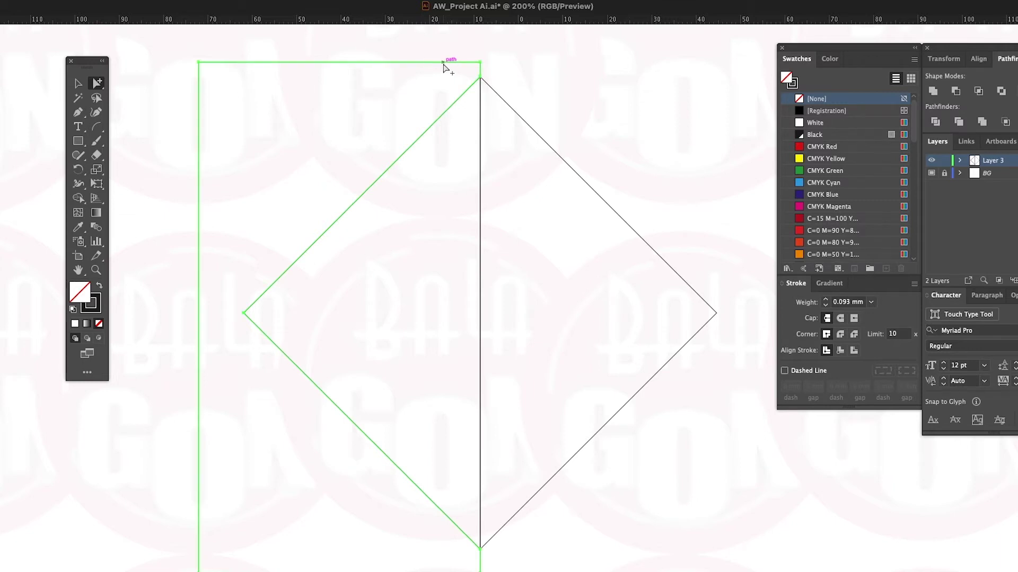
pyautogui.press('Delete')
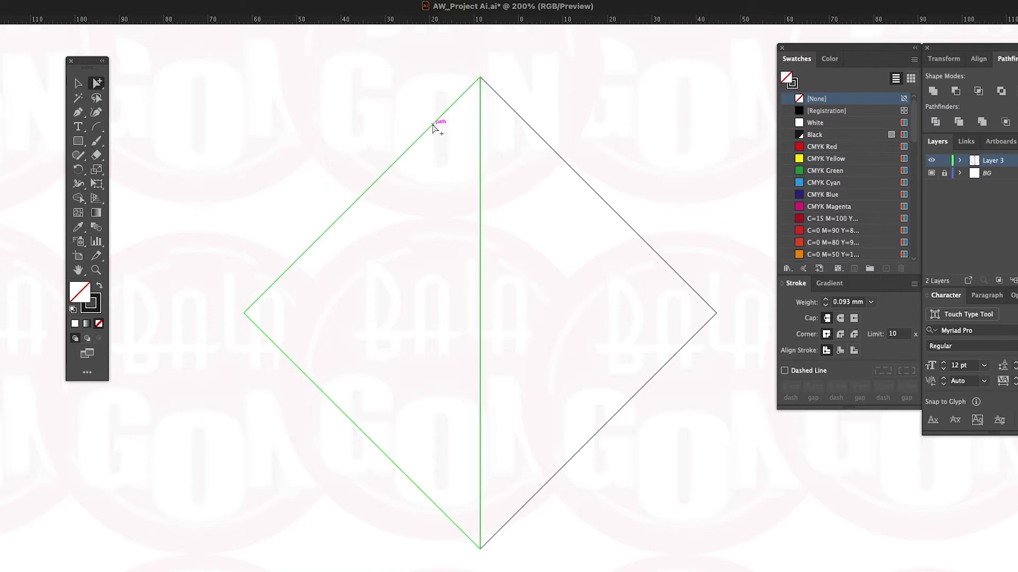
pyautogui.click(523, 120)
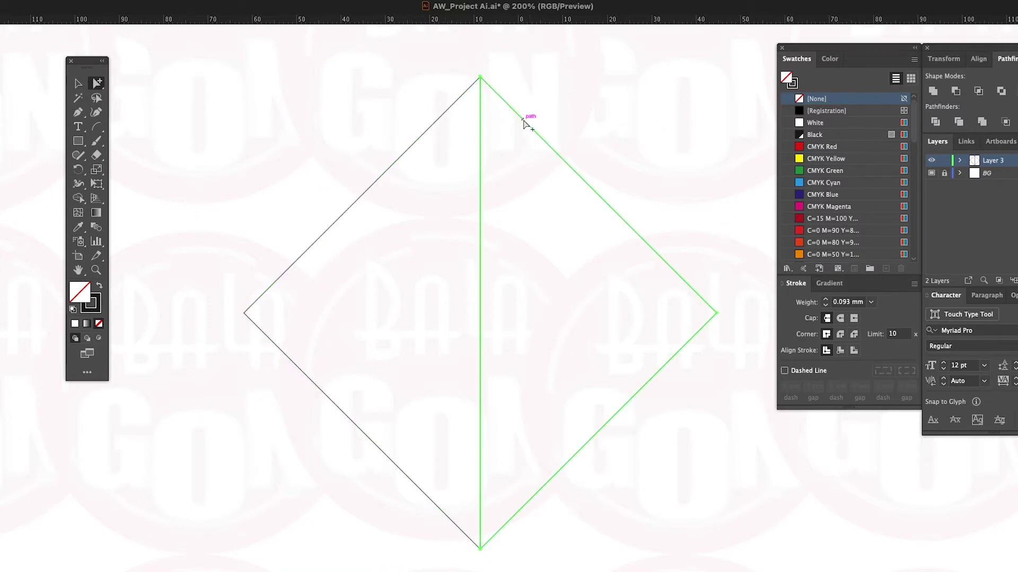
pyautogui.click(439, 122)
pyautogui.click(366, 85)
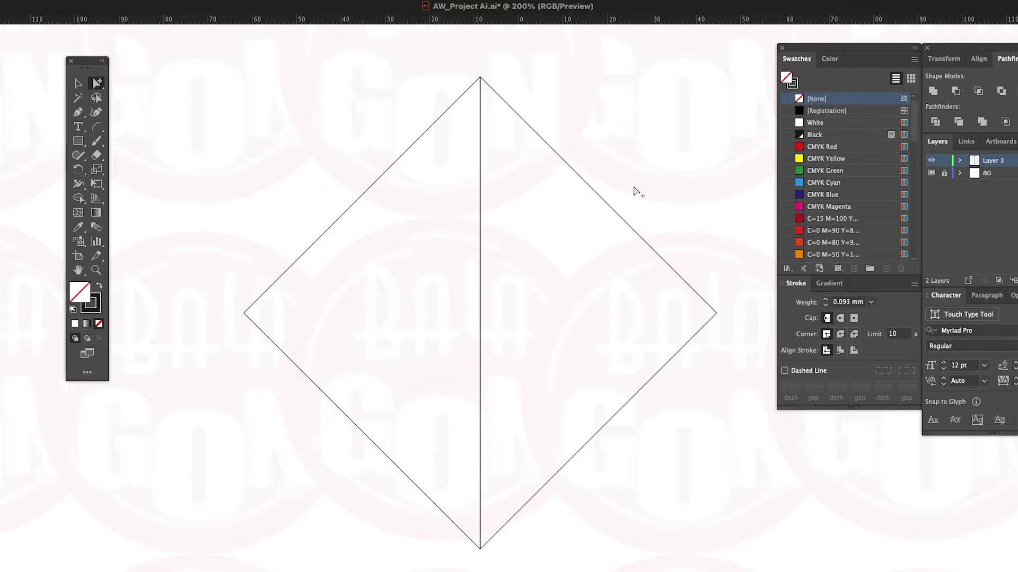
# Fill the left triangle with CMYK Red and set its stroke to None.
pyautogui.click(399, 162)
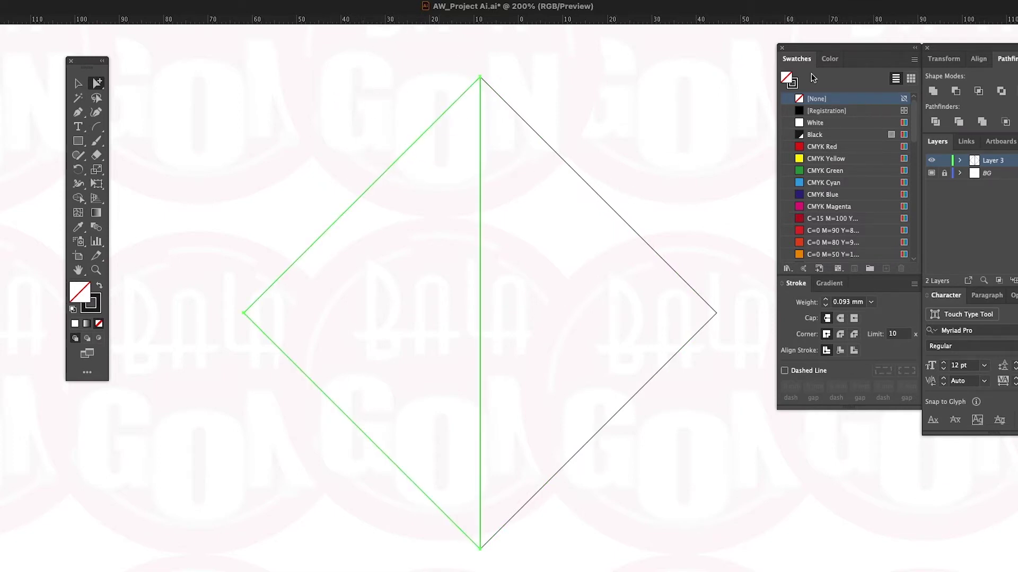
pyautogui.click(820, 147)
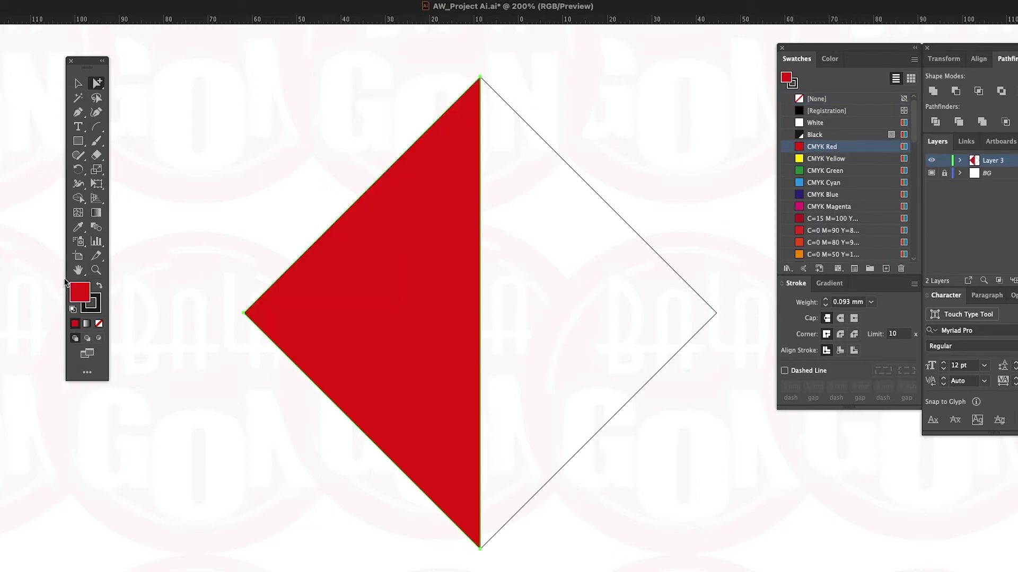
pyautogui.click(95, 310)
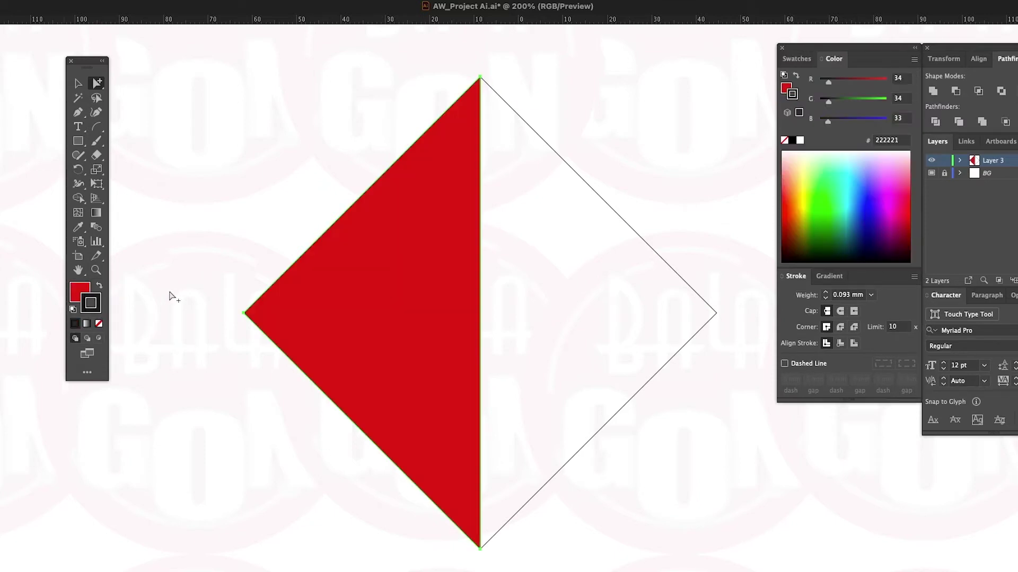
pyautogui.click(99, 324)
pyautogui.click(582, 139)
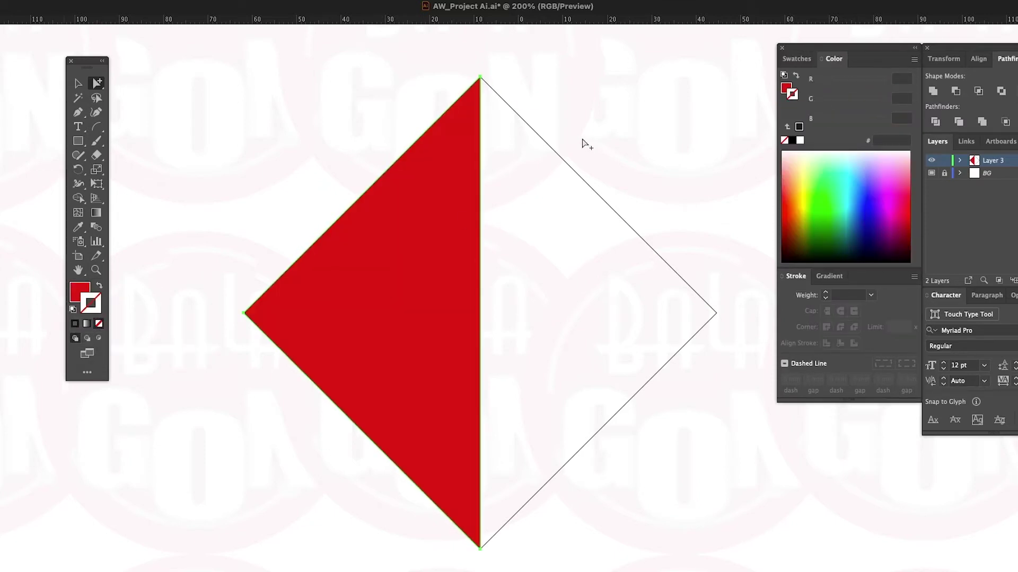
# Fill the right triangle with CMYK Blue, remove its stroke, and select both triangles.
pyautogui.click(529, 125)
pyautogui.click(796, 58)
pyautogui.click(787, 80)
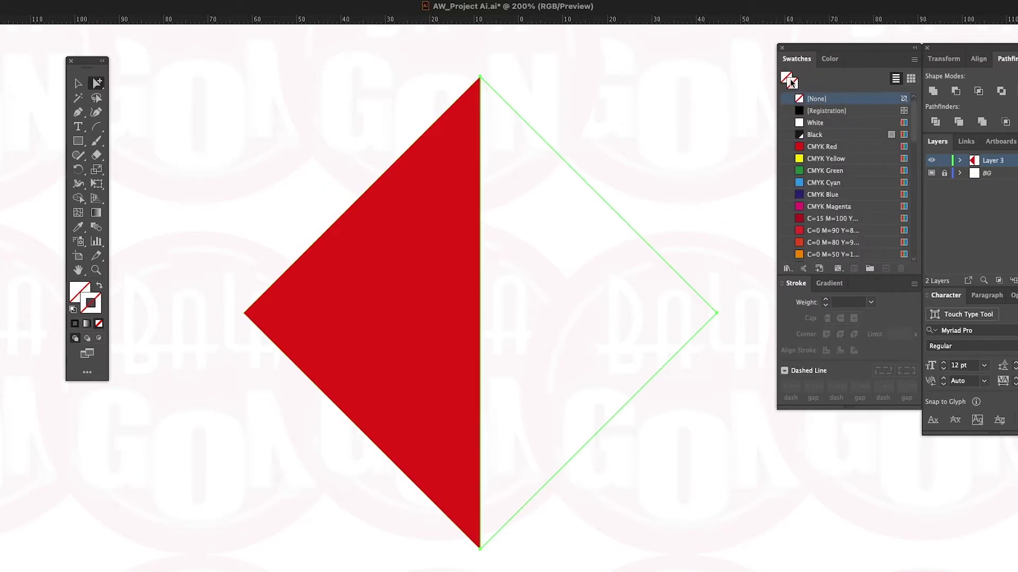
pyautogui.click(793, 84)
pyautogui.click(823, 194)
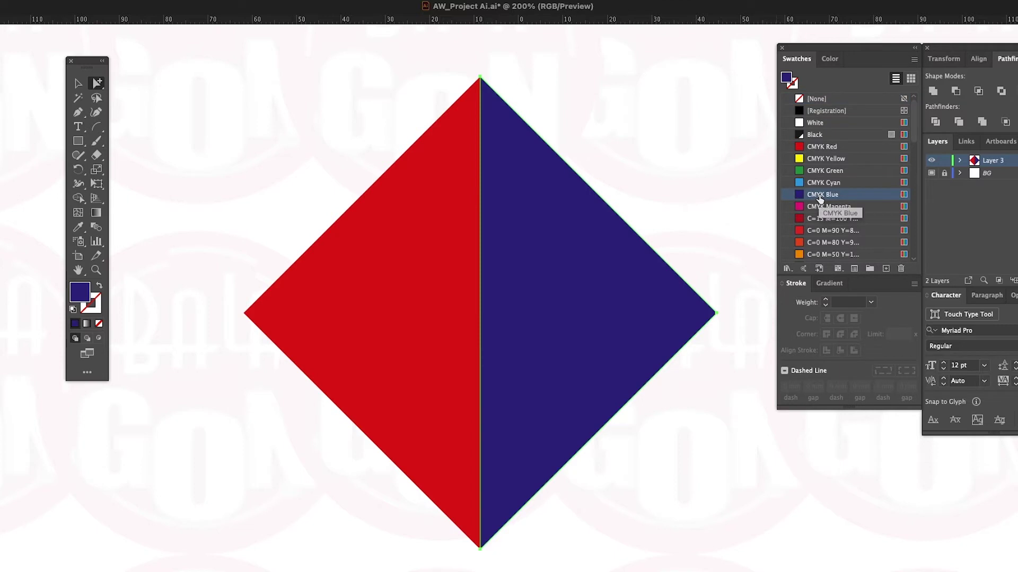
pyautogui.click(601, 108)
pyautogui.click(78, 83)
pyautogui.moveTo(329, 84)
pyautogui.mouseDown()
pyautogui.moveTo(608, 290)
pyautogui.moveTo(590, 295)
pyautogui.mouseUp()
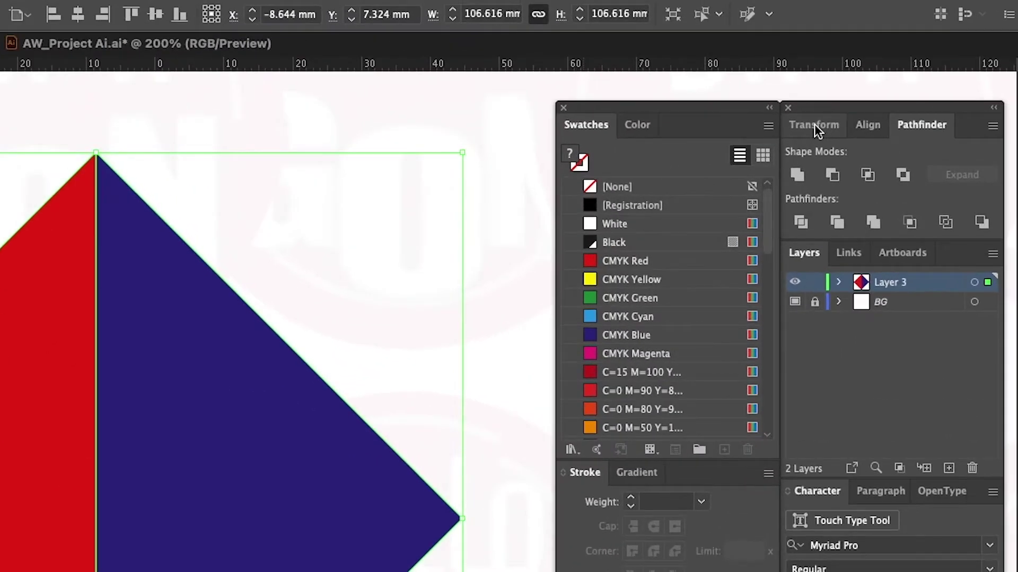
# Set the diamond's width to 10 mm with proportions linked in the Transform panel, then reselect it.
pyautogui.click(943, 58)
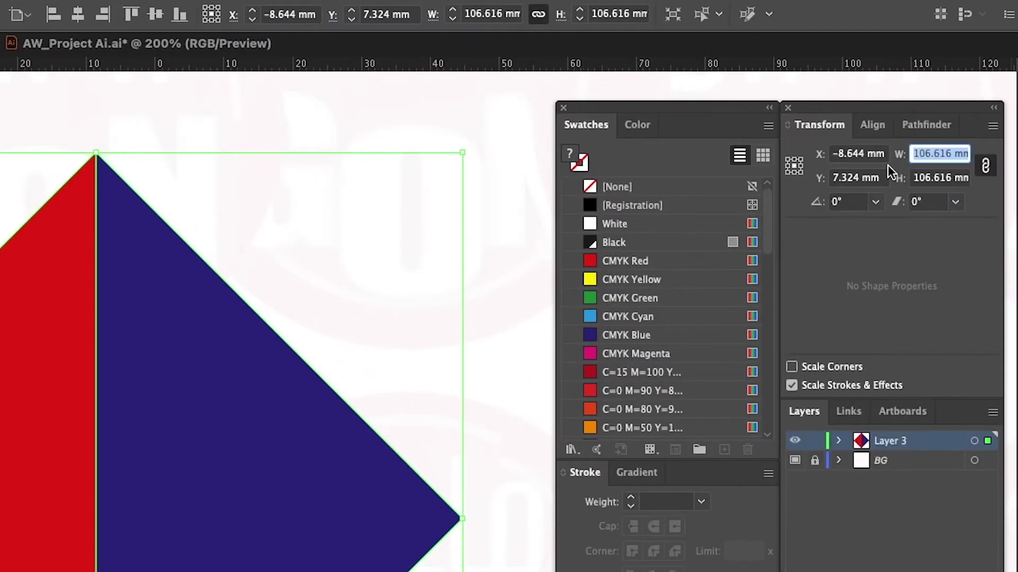
pyautogui.write('10')
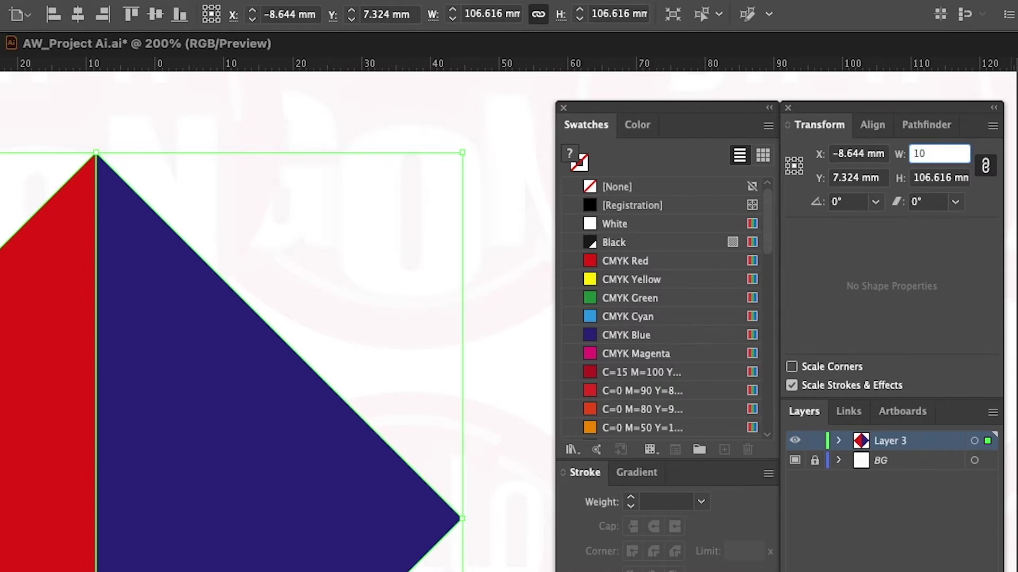
pyautogui.press('Tab')
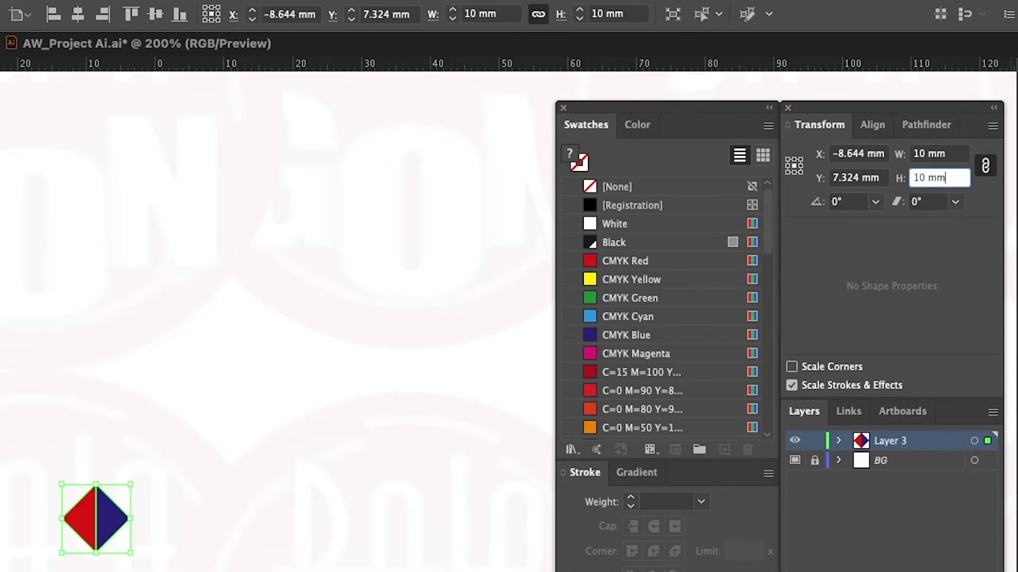
pyautogui.click(186, 342)
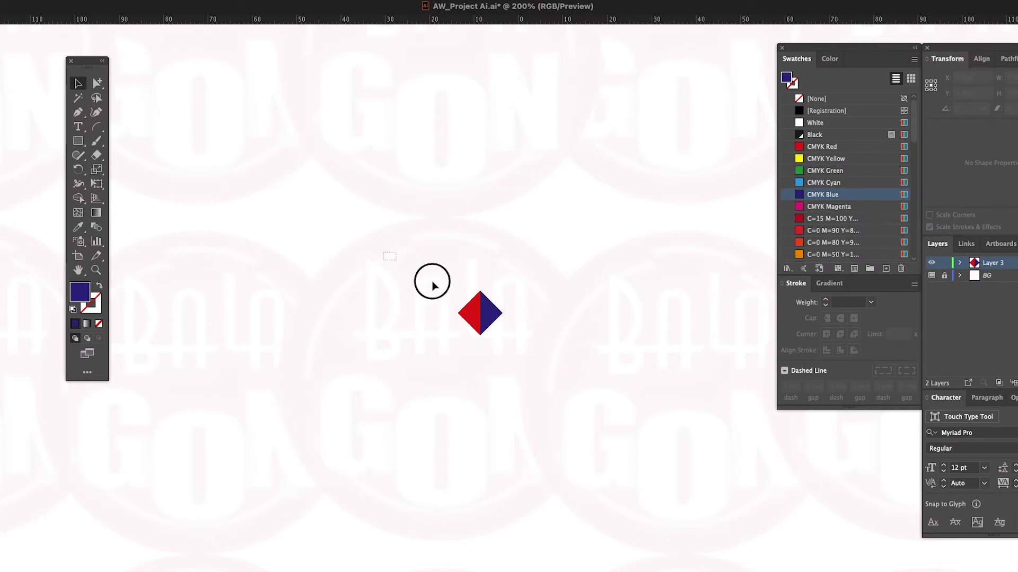
pyautogui.moveTo(431, 284); pyautogui.dragTo(609, 419)
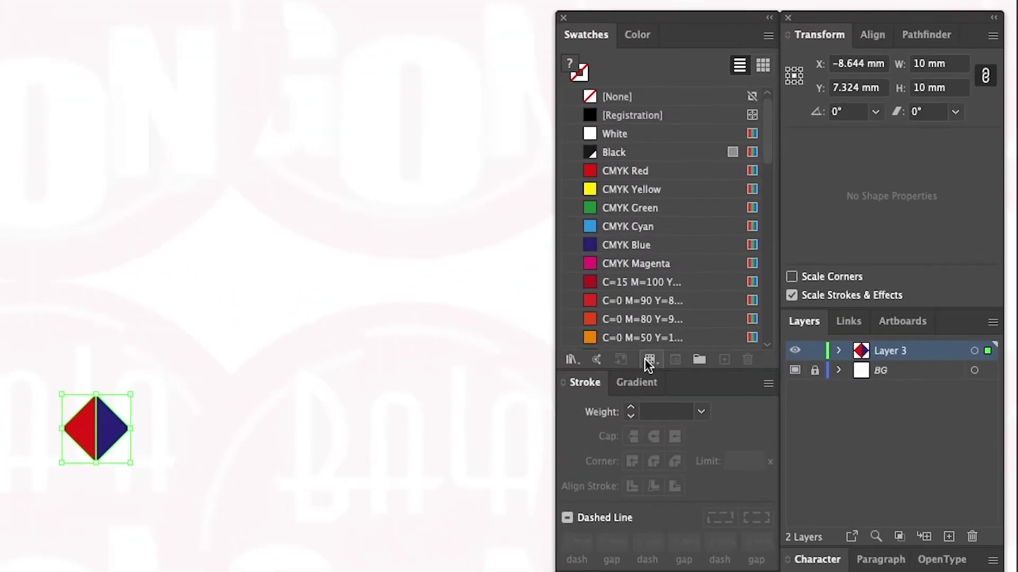
# Drag the diamond into the pattern swatches and open New Pattern Swatch 8 for editing.
pyautogui.click(650, 359)
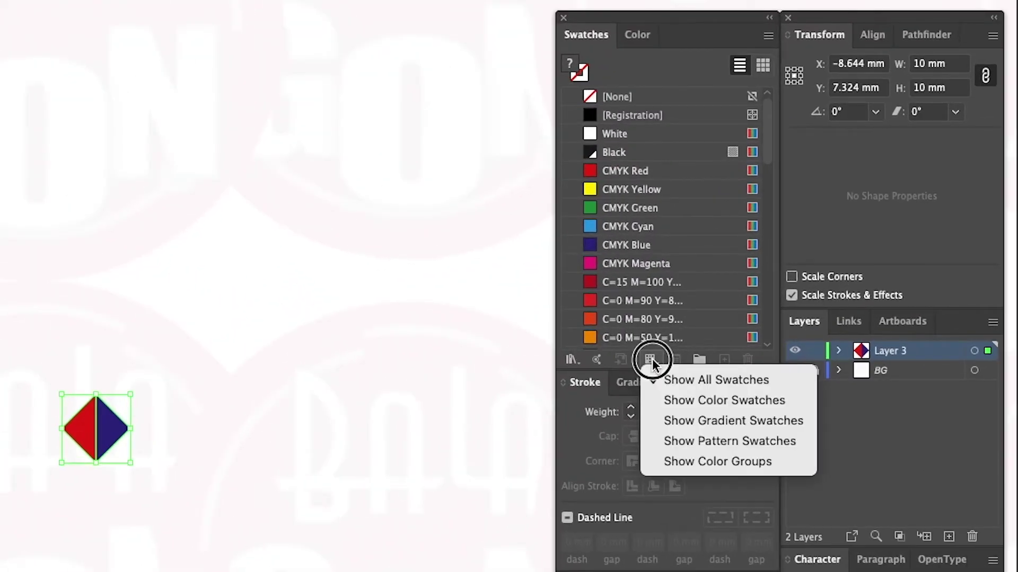
pyautogui.click(660, 441)
pyautogui.moveTo(97, 427)
pyautogui.mouseDown()
pyautogui.moveTo(662, 297)
pyautogui.moveTo(663, 274)
pyautogui.mouseUp()
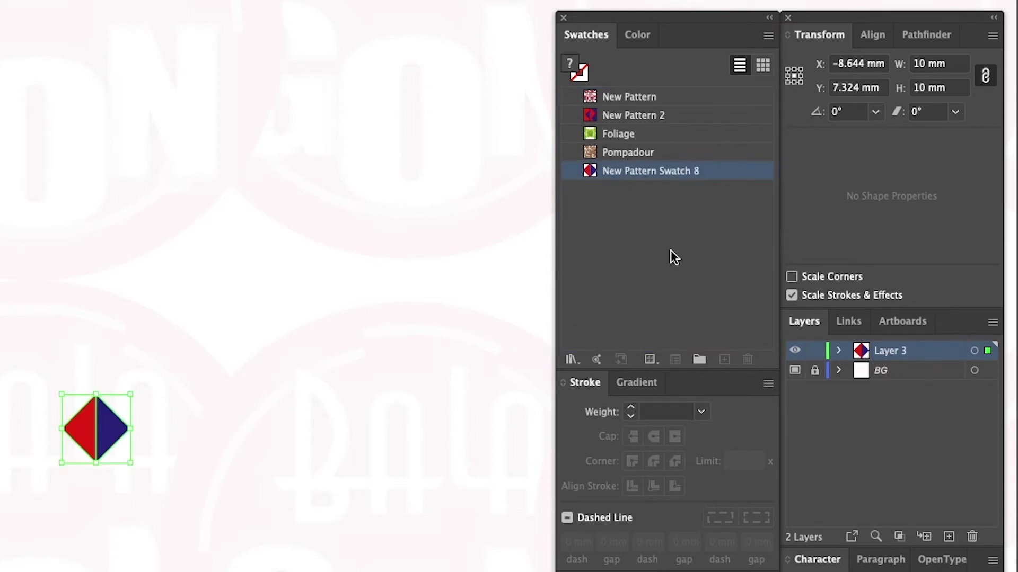
pyautogui.click(253, 285)
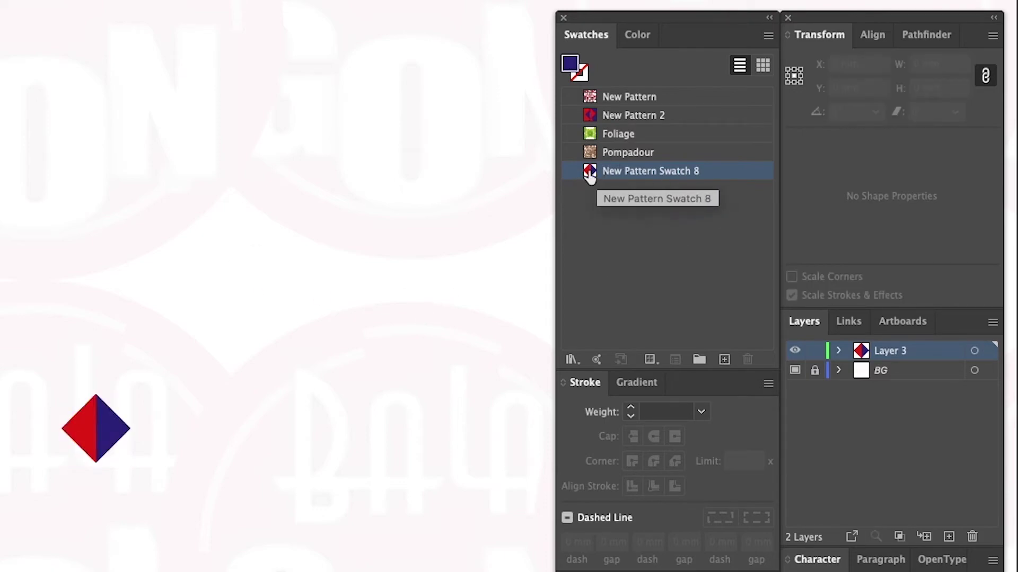
pyautogui.doubleClick(608, 176)
# Set the pattern's Tile Type to Brick by Row with a 5 mm tile height.
pyautogui.moveTo(245, 105); pyautogui.dragTo(269, 161)
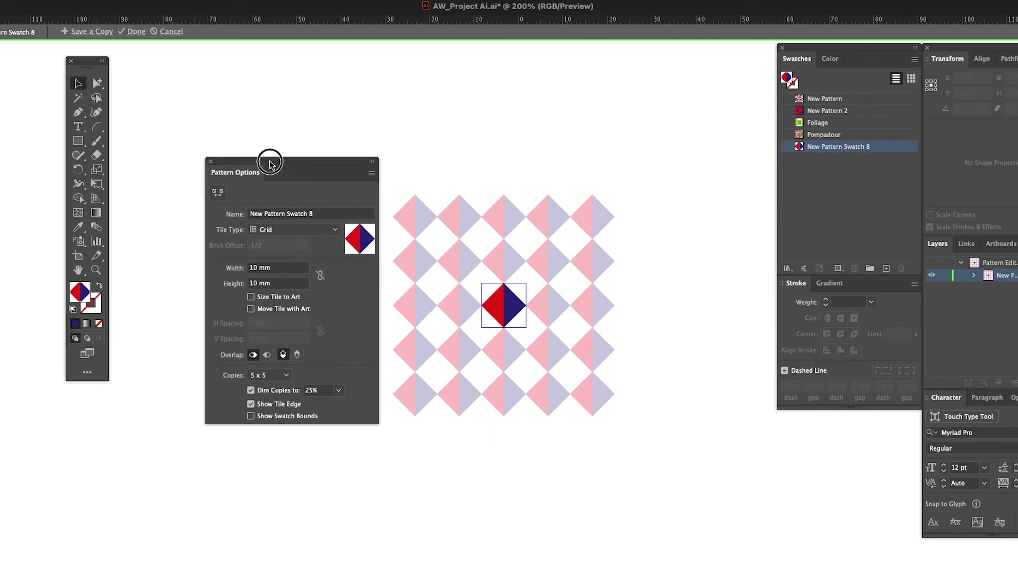
pyautogui.click(316, 231)
pyautogui.click(316, 230)
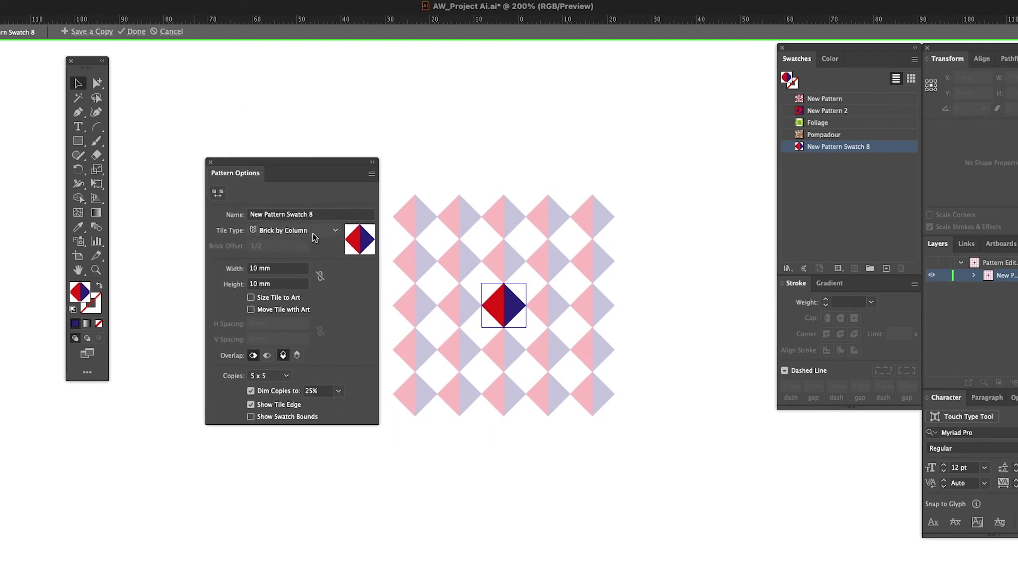
pyautogui.click(317, 234)
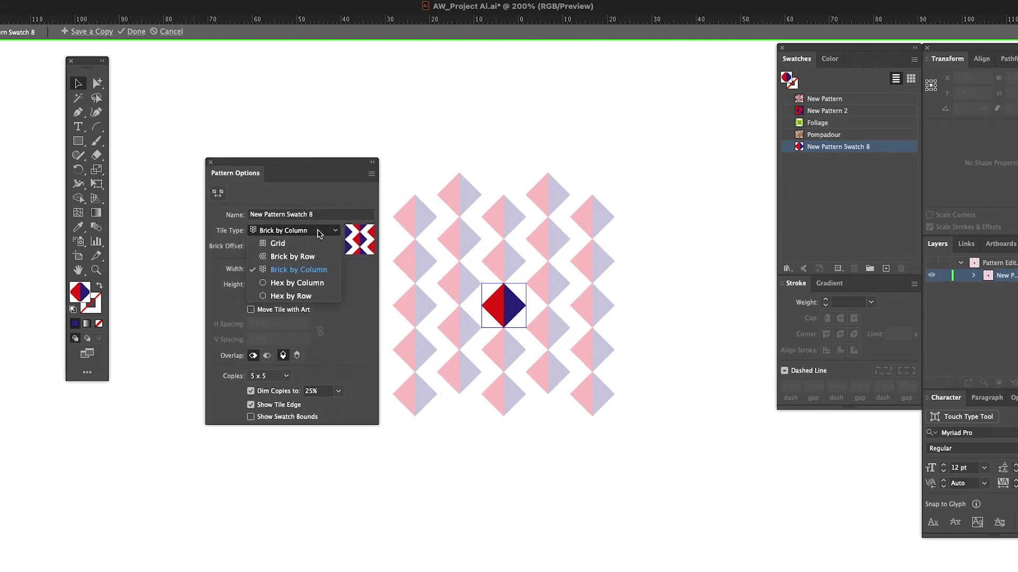
pyautogui.click(304, 258)
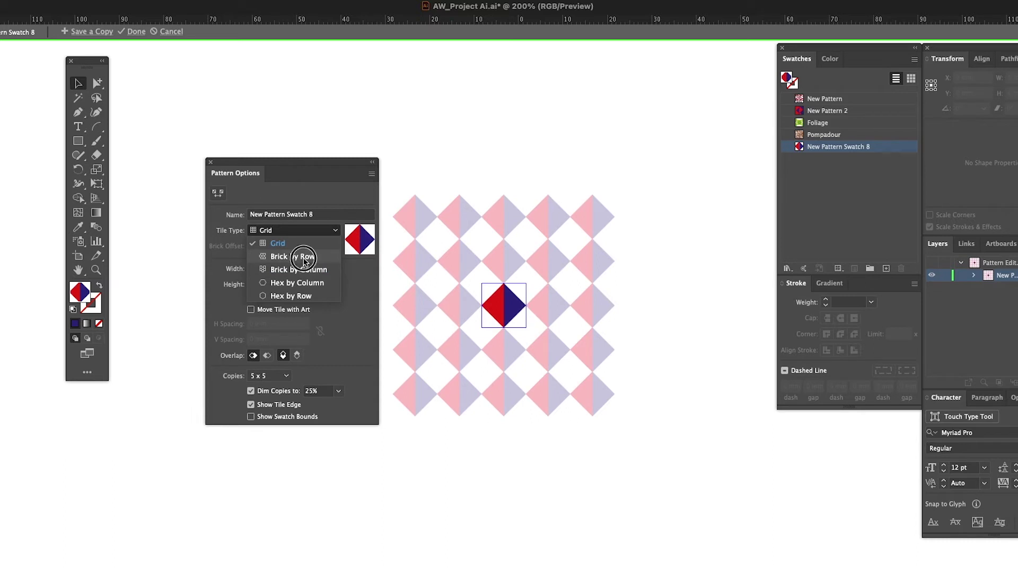
pyautogui.click(304, 258)
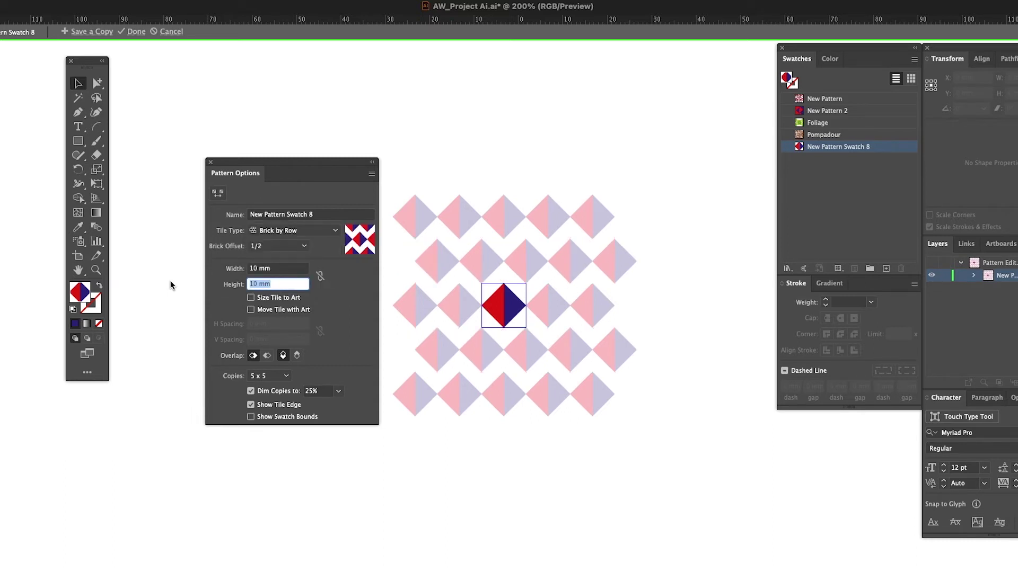
pyautogui.write('5')
pyautogui.press('Tab')
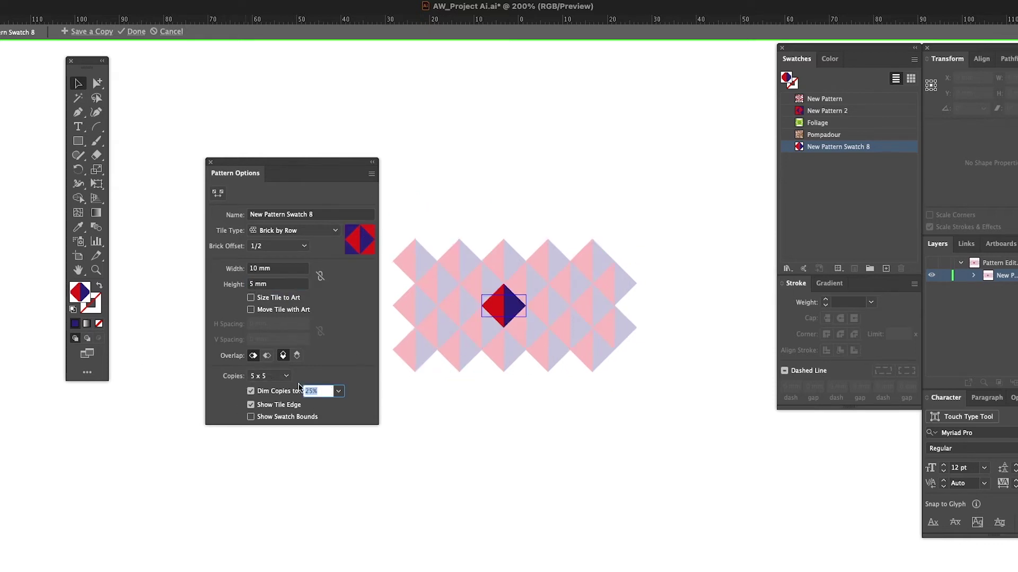
# Set the pattern preview Copies to 9 x 9.
pyautogui.click(276, 376)
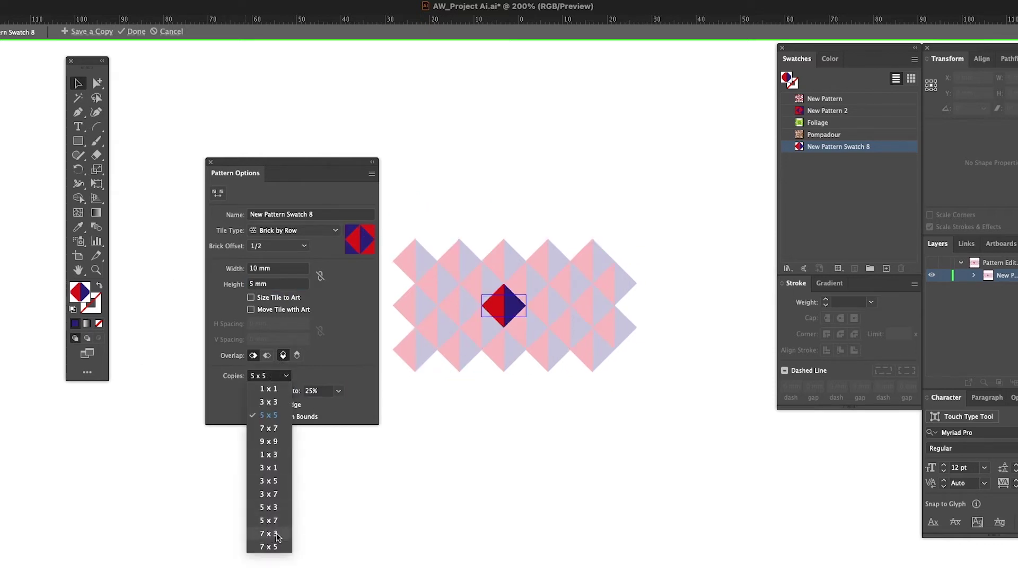
pyautogui.click(275, 444)
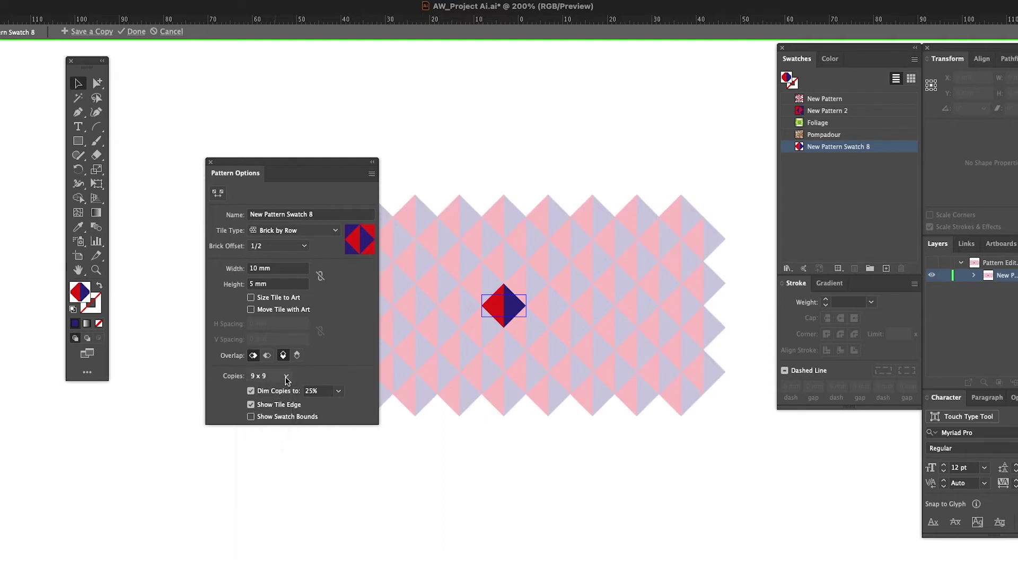
pyautogui.click(274, 376)
pyautogui.click(272, 430)
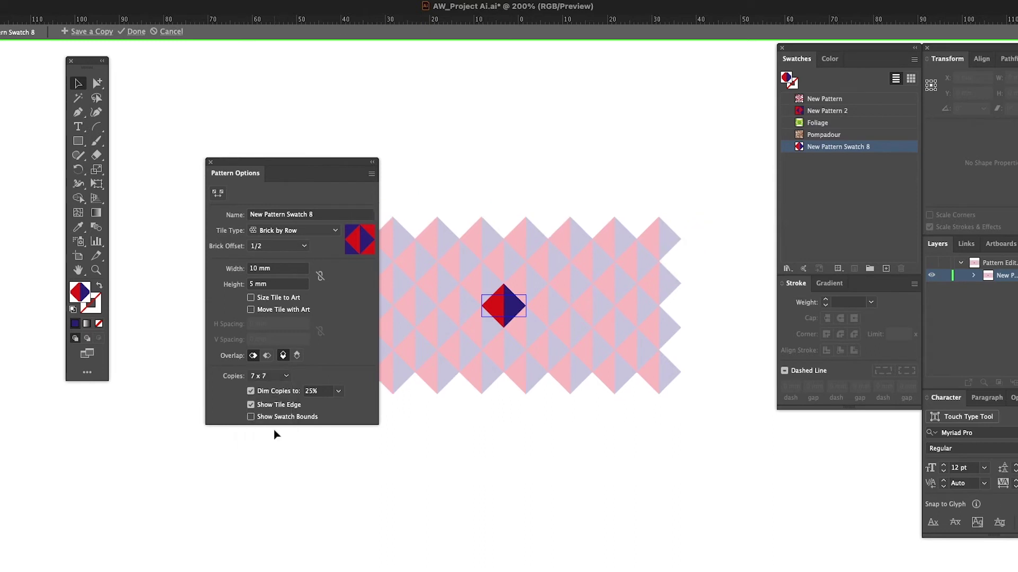
pyautogui.click(275, 376)
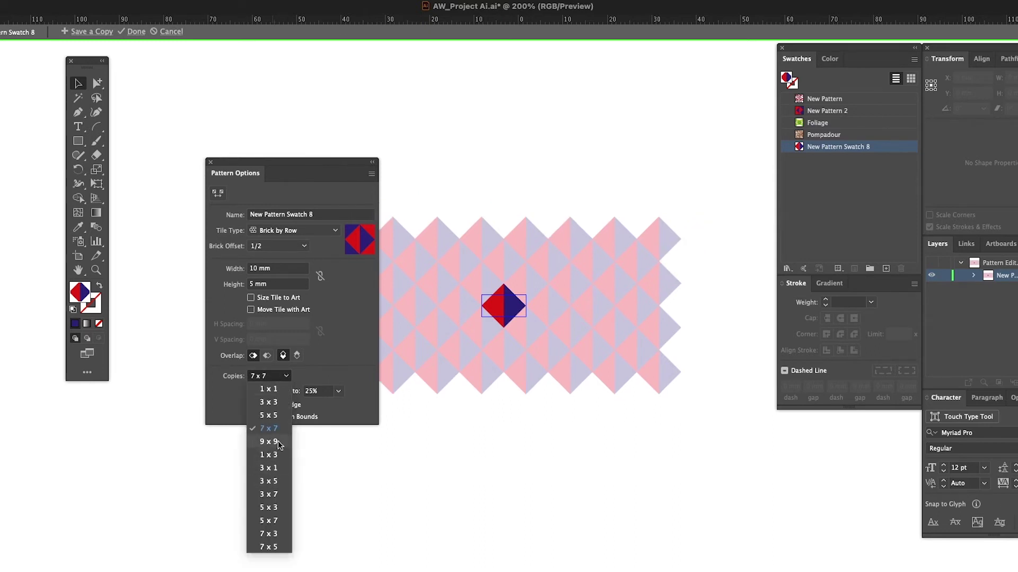
pyautogui.click(278, 442)
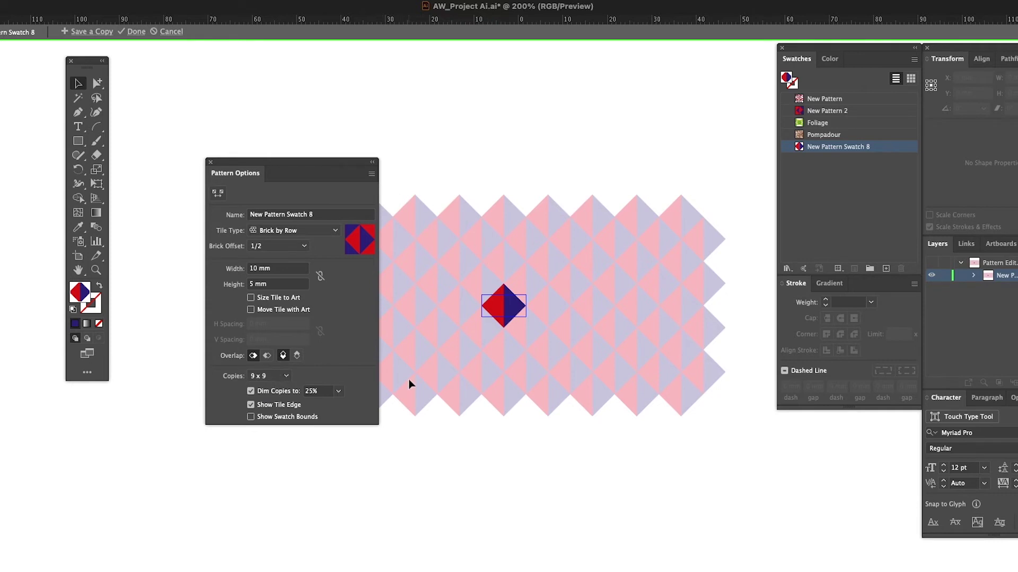
pyautogui.moveTo(320, 163); pyautogui.dragTo(343, 137)
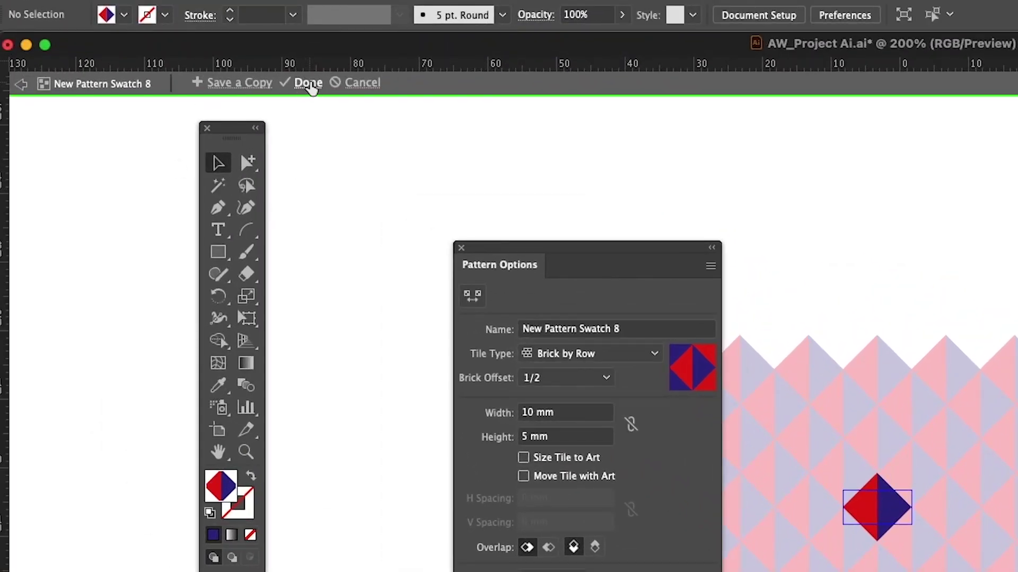
# Exit pattern editing and delete the original diamond from the canvas.
pyautogui.click(309, 83)
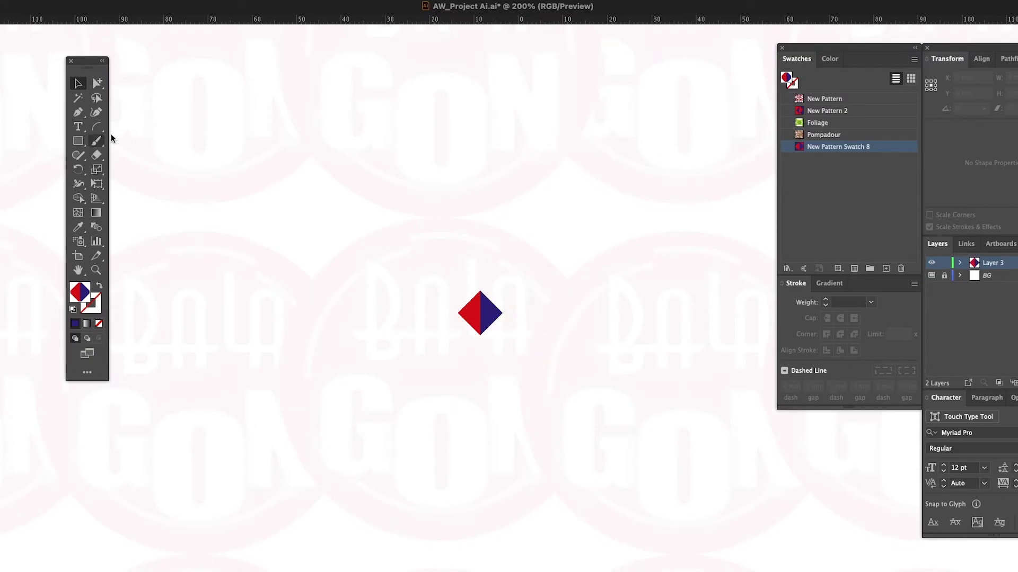
pyautogui.click(480, 295)
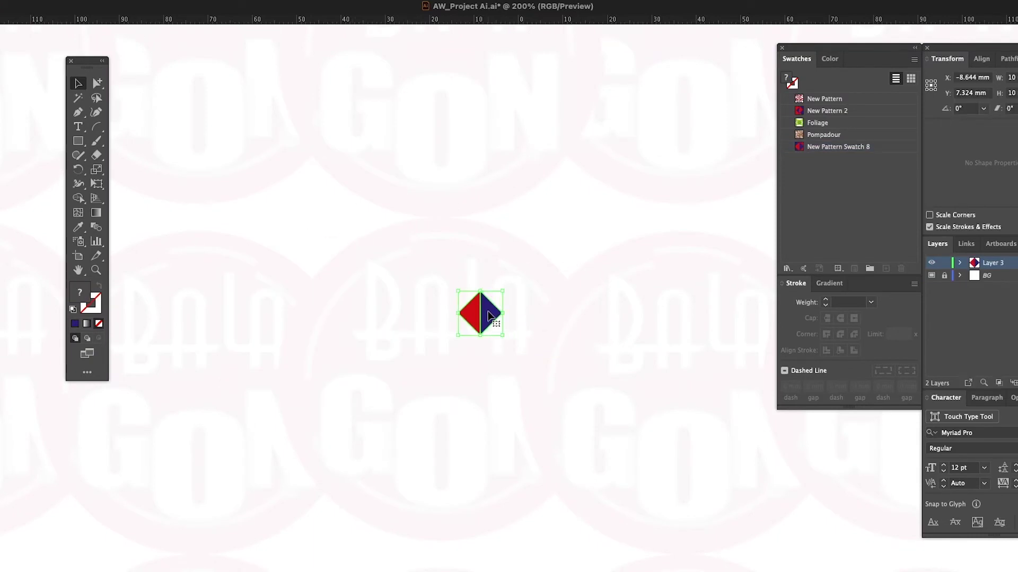
pyautogui.press('Delete')
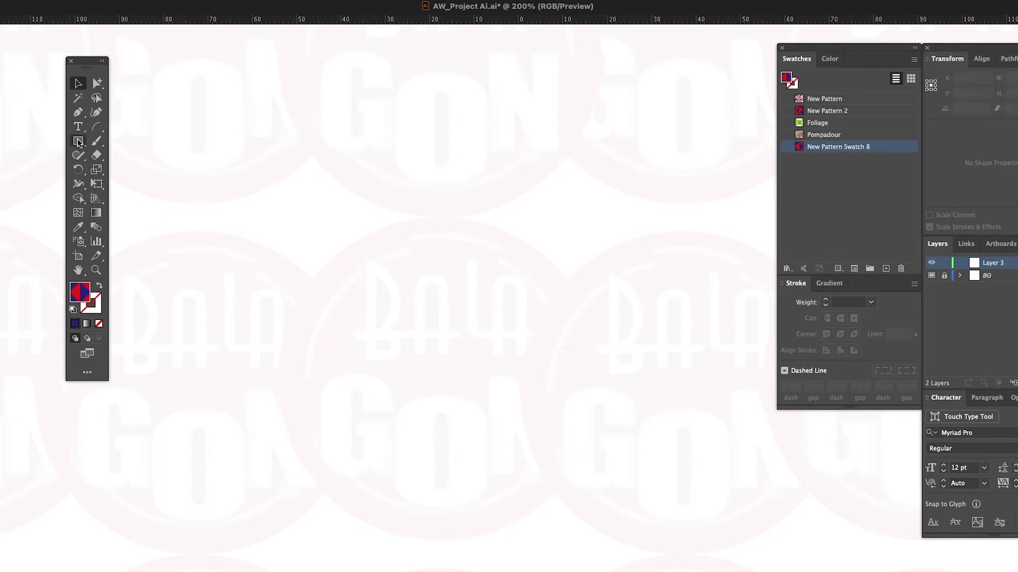
pyautogui.press('d')
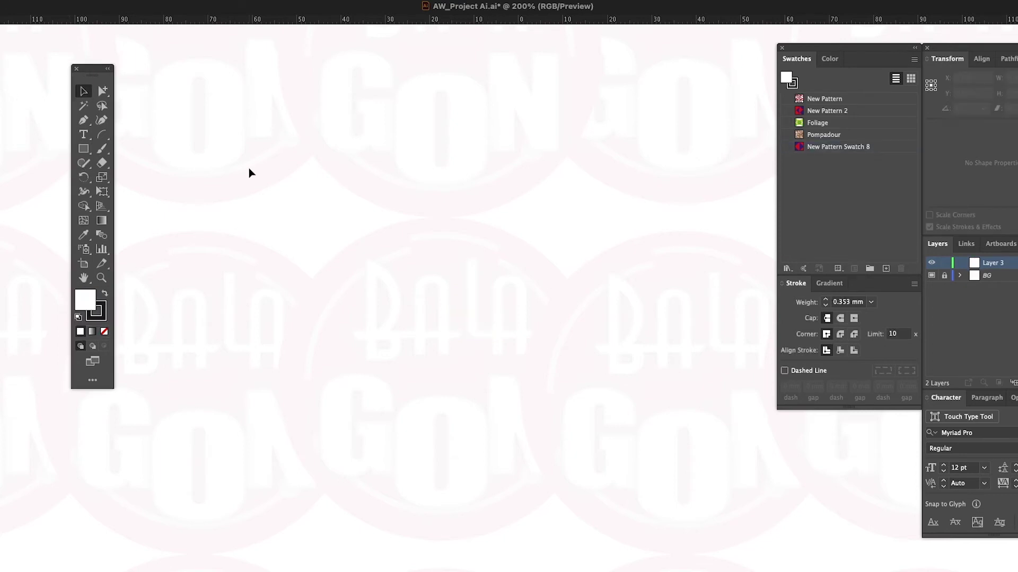
# Draw a rectangle filled with New Pattern Swatch 8 and stroke set to None.
pyautogui.click(85, 152)
pyautogui.click(83, 149)
pyautogui.moveTo(237, 104); pyautogui.dragTo(634, 371)
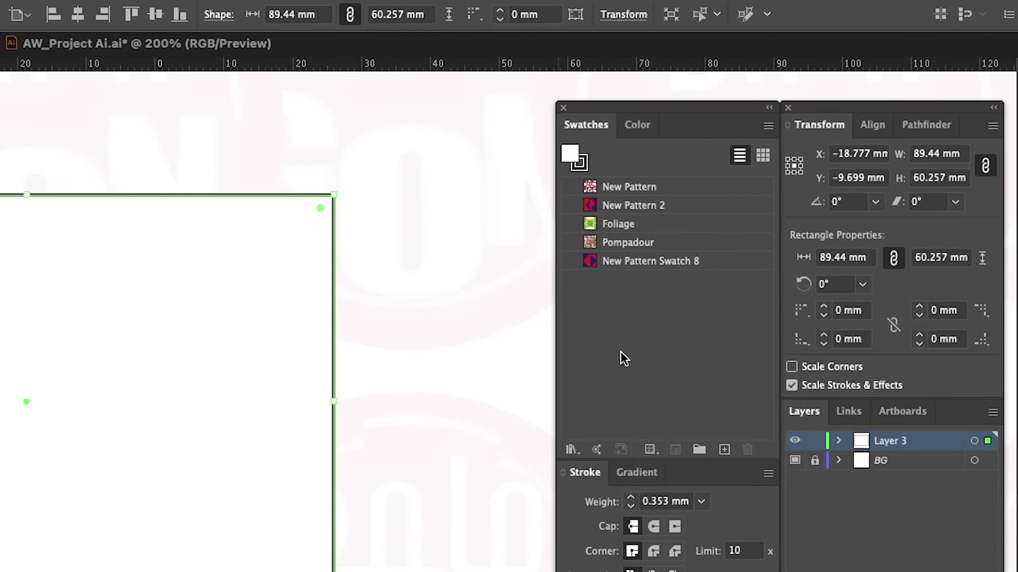
pyautogui.click(614, 265)
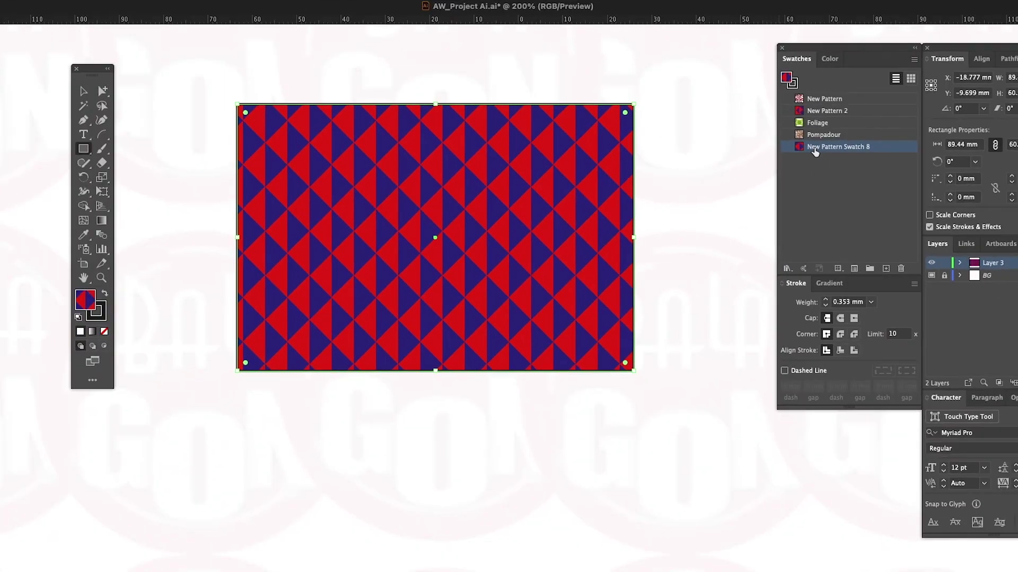
pyautogui.click(96, 312)
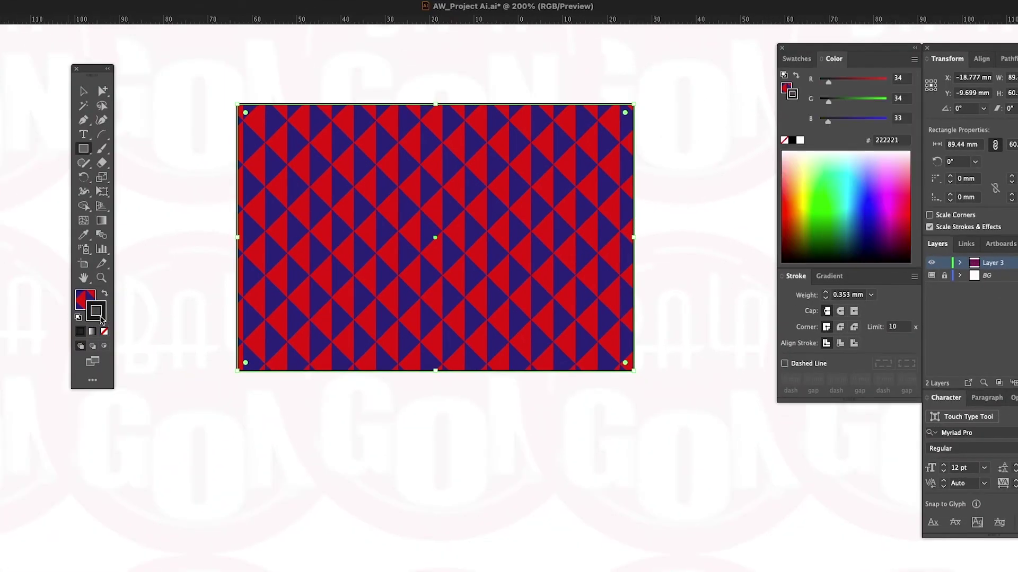
pyautogui.click(105, 332)
pyautogui.click(79, 299)
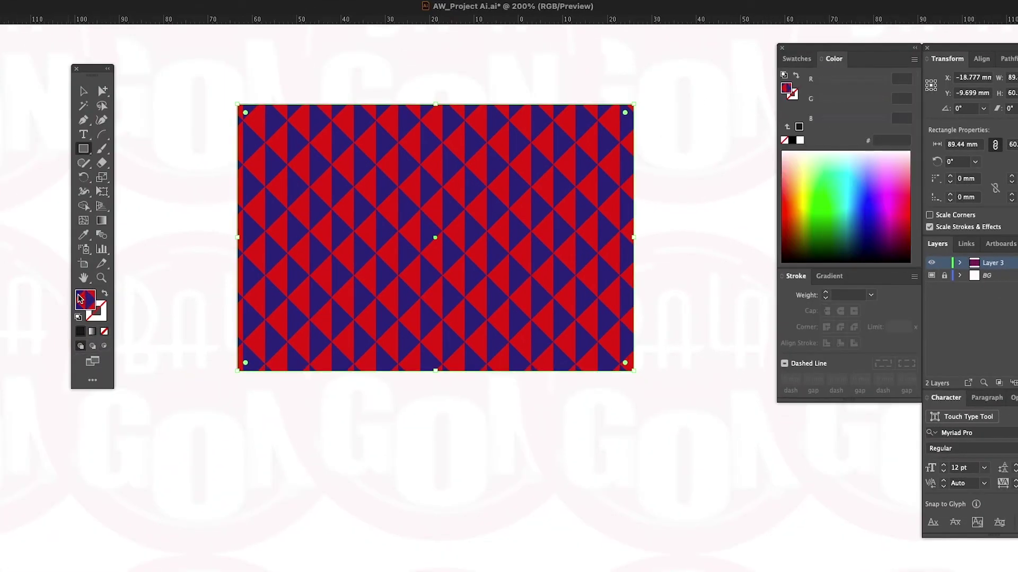
# Move the patterned rectangle up, then draw a pattern-filled star and shift it left.
pyautogui.press('v')
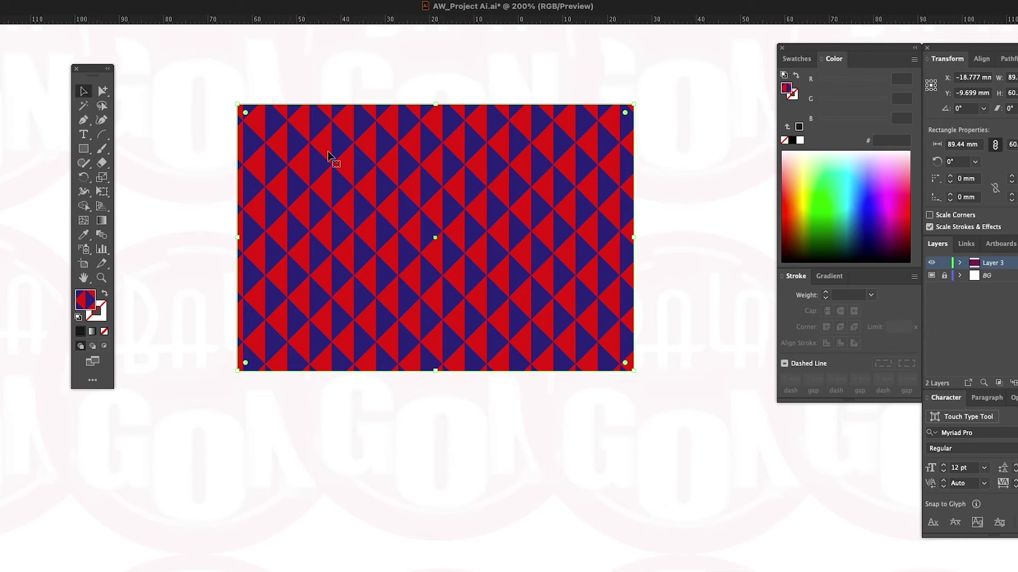
pyautogui.moveTo(341, 164)
pyautogui.mouseDown()
pyautogui.moveTo(410, 147)
pyautogui.moveTo(406, 109)
pyautogui.mouseUp()
pyautogui.click(117, 184)
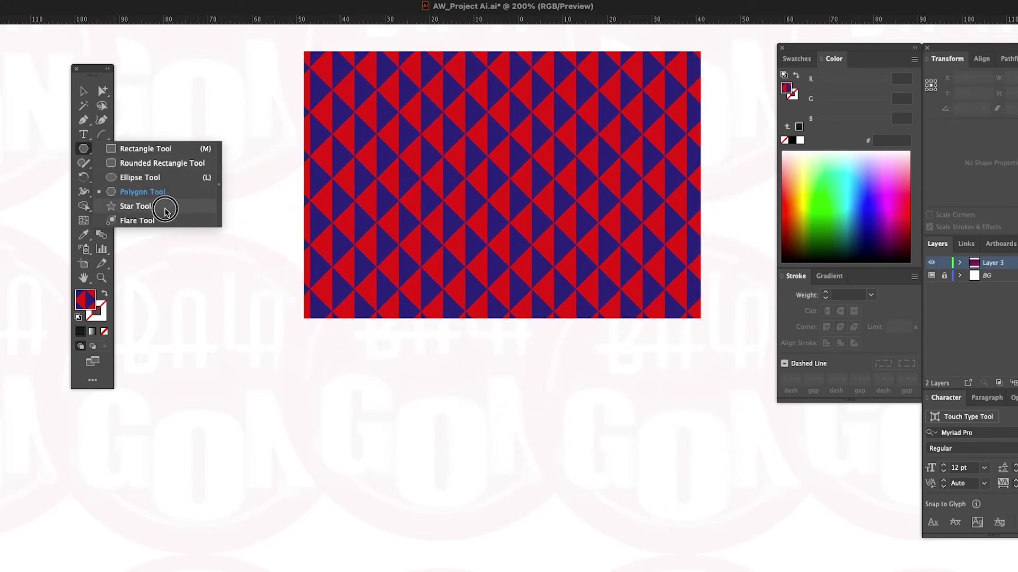
pyautogui.moveTo(83, 148); pyautogui.dragTo(166, 205)
pyautogui.moveTo(451, 416); pyautogui.dragTo(534, 494)
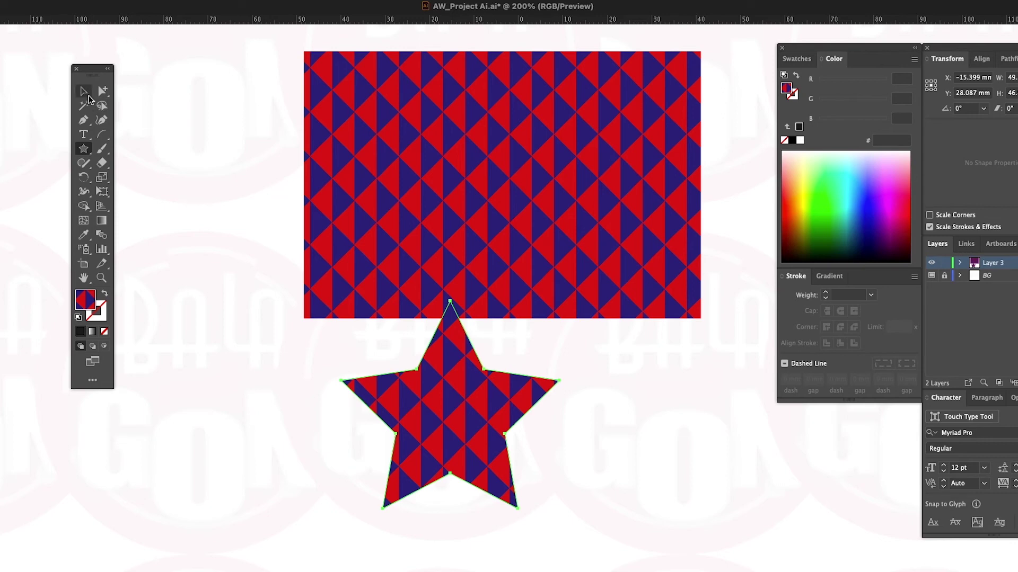
pyautogui.click(83, 91)
pyautogui.click(459, 391)
pyautogui.moveTo(457, 391); pyautogui.dragTo(297, 415)
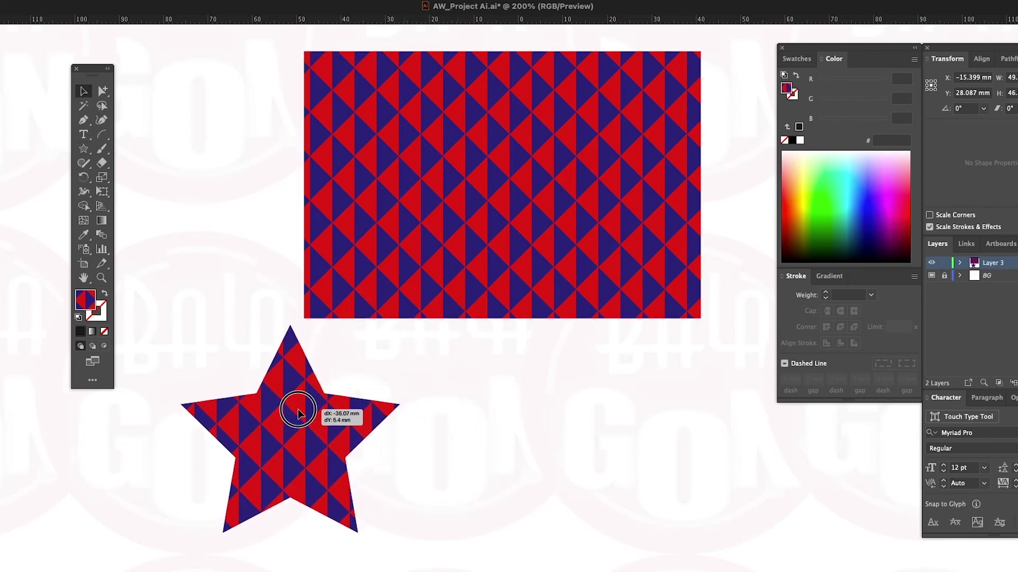
pyautogui.click(686, 365)
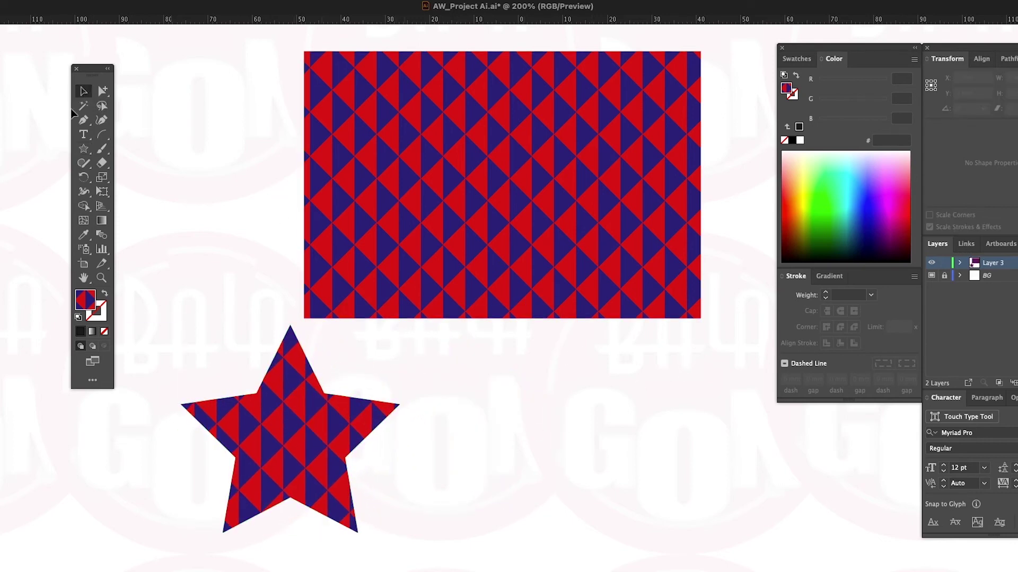
# Draw a pattern-filled circle beside the star with the Ellipse tool.
pyautogui.moveTo(84, 149); pyautogui.dragTo(133, 170)
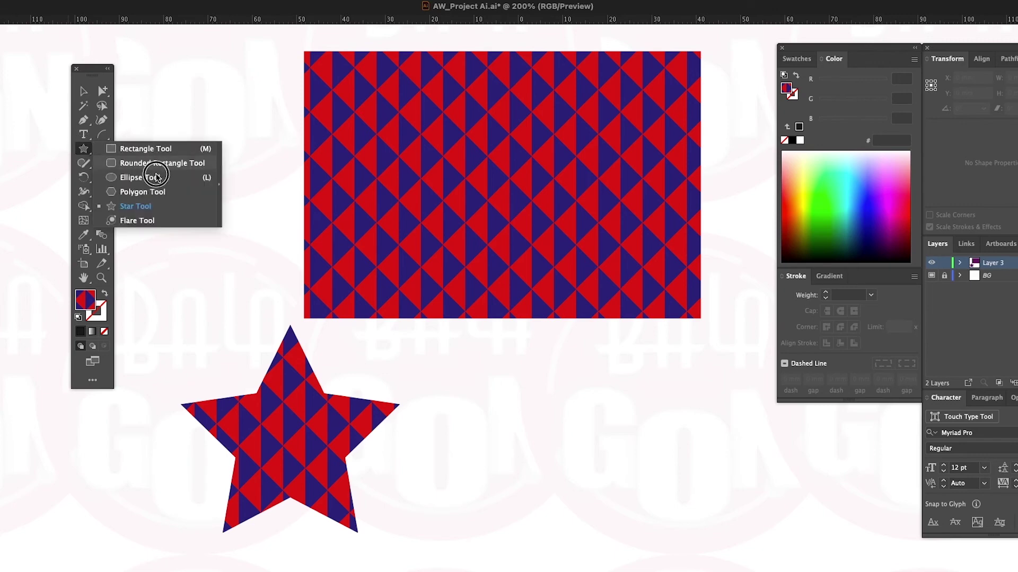
pyautogui.moveTo(515, 364); pyautogui.dragTo(715, 563)
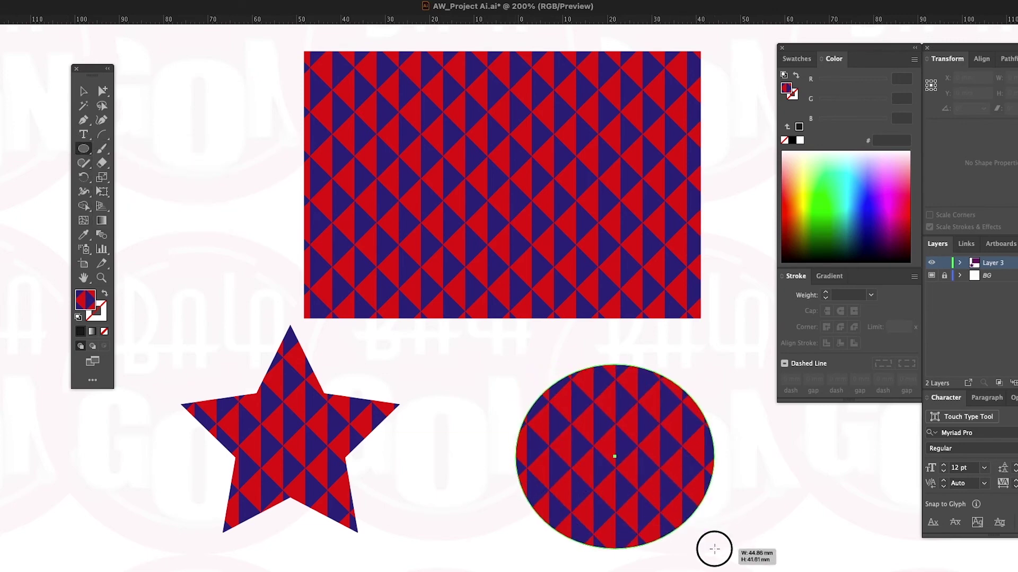
pyautogui.click(797, 59)
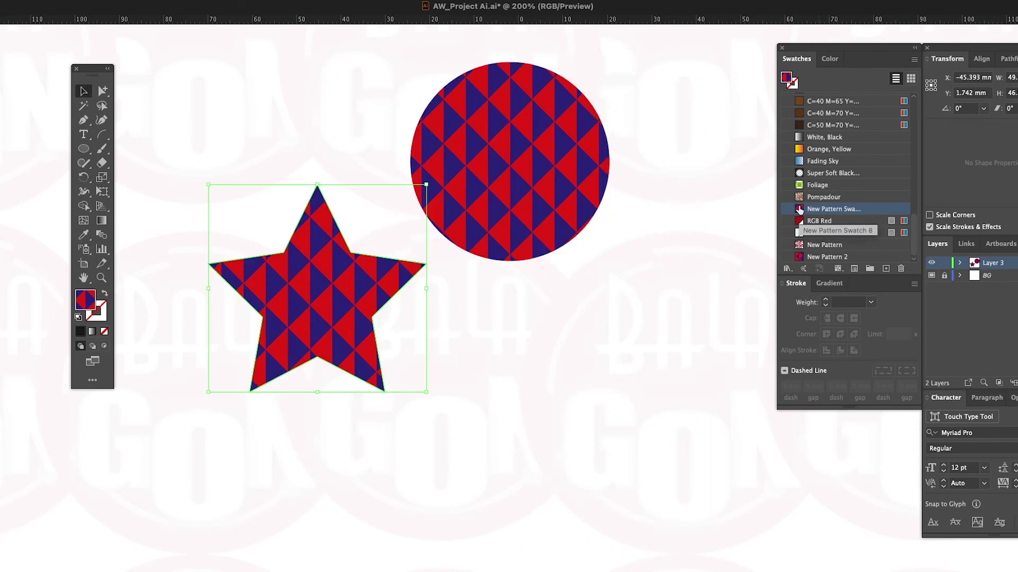
# Clear the selection and reopen New Pattern Swatch 8, showing its brick-by-row 10 × 5 mm tile.
pyautogui.click(494, 138)
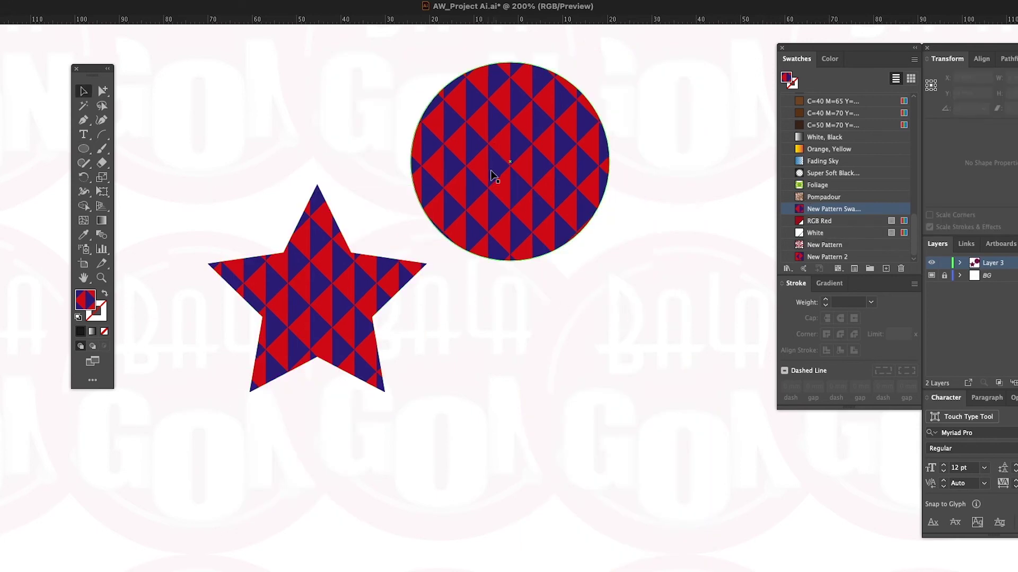
pyautogui.click(701, 237)
pyautogui.click(490, 141)
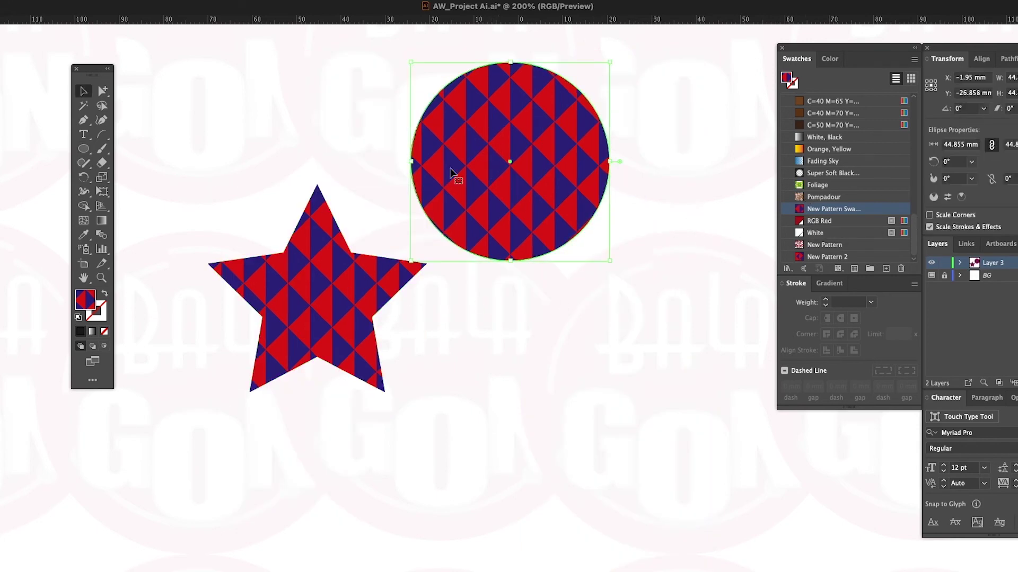
pyautogui.click(591, 312)
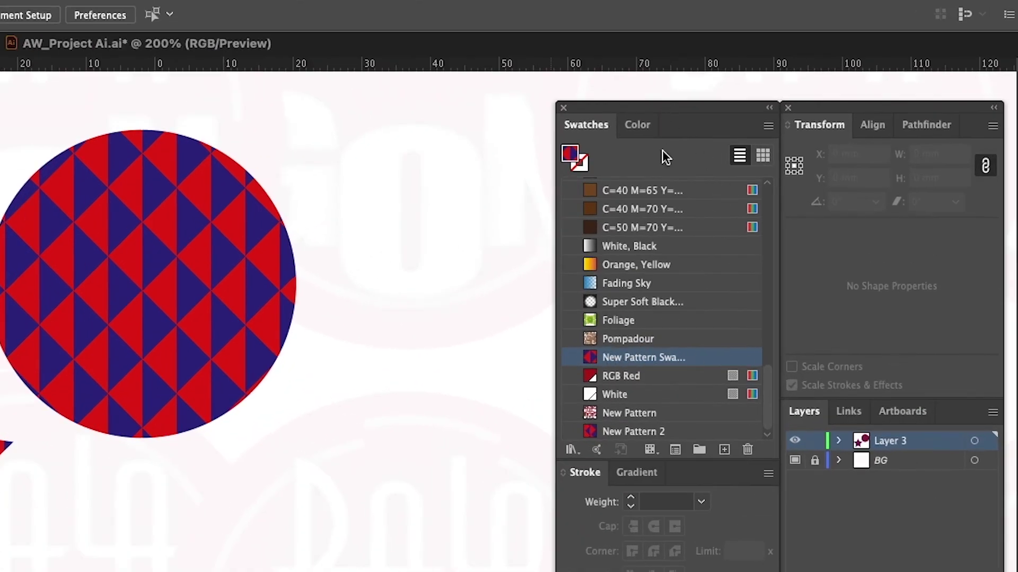
pyautogui.doubleClick(590, 358)
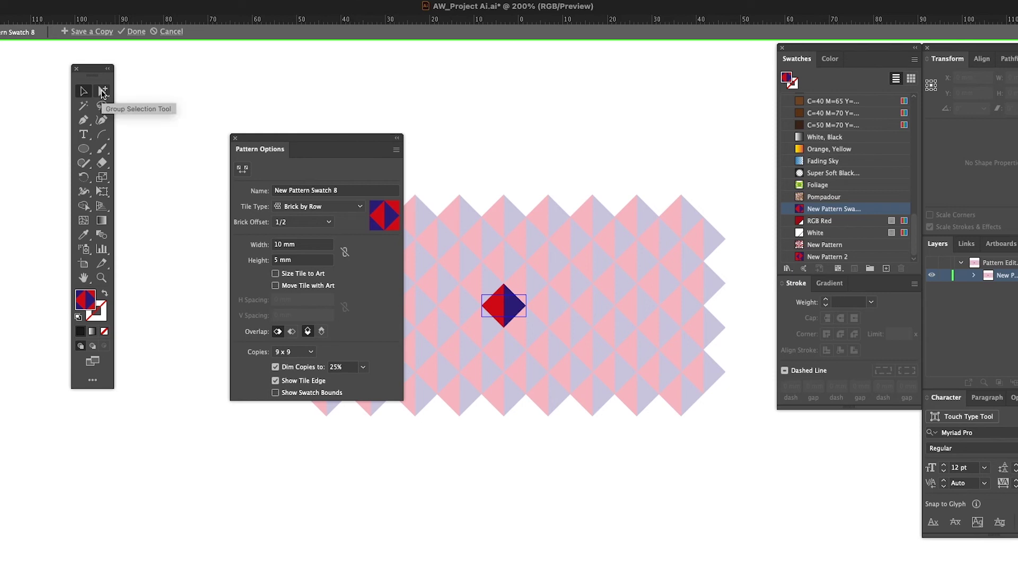
# With Direct Selection, make the red triangle CMYK Yellow and the blue triangle CMYK Green.
pyautogui.moveTo(102, 94); pyautogui.dragTo(151, 93)
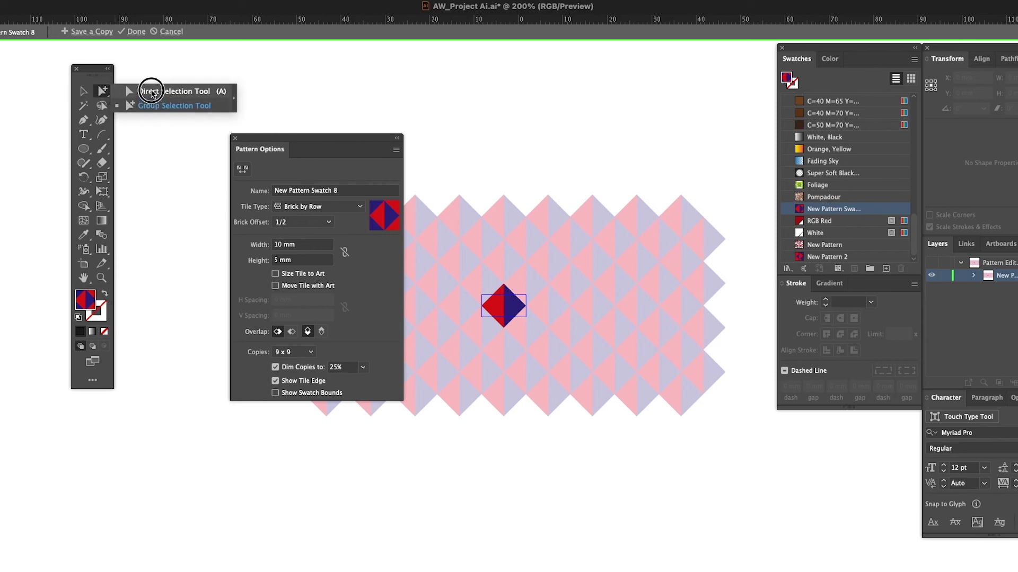
pyautogui.moveTo(151, 93)
pyautogui.mouseDown()
pyautogui.moveTo(159, 95)
pyautogui.moveTo(150, 92)
pyautogui.mouseUp()
pyautogui.click(493, 306)
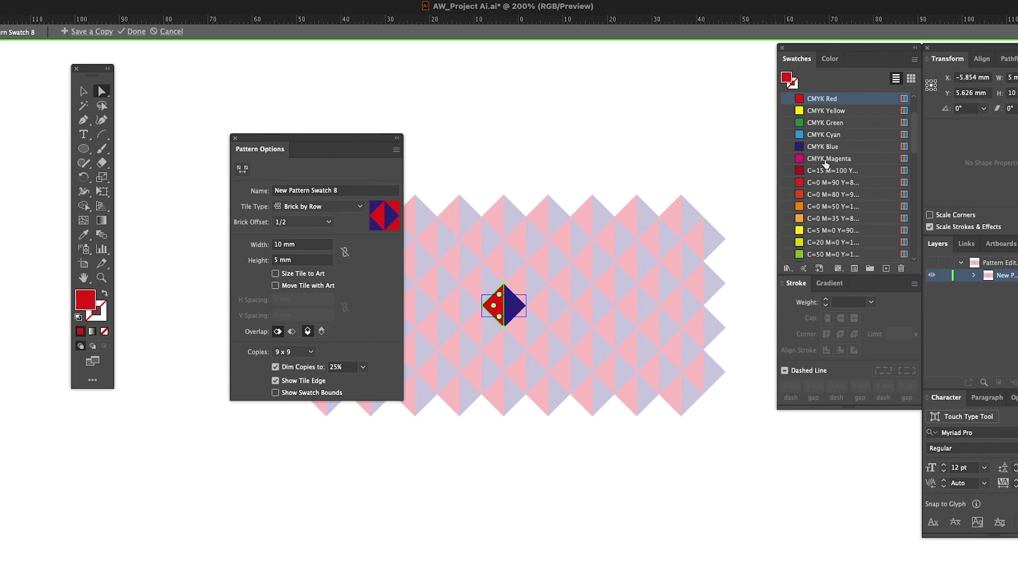
pyautogui.click(815, 114)
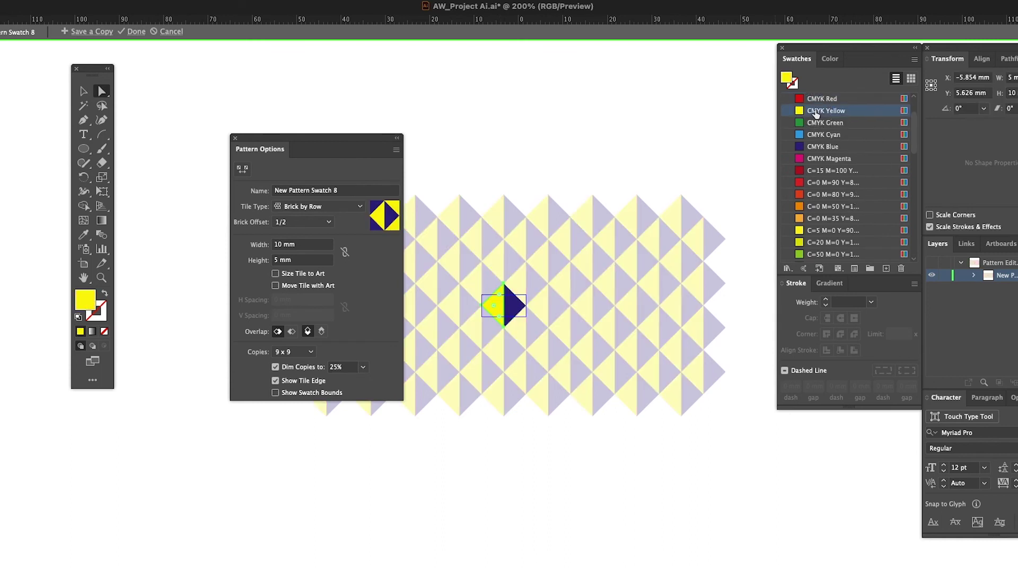
pyautogui.click(484, 136)
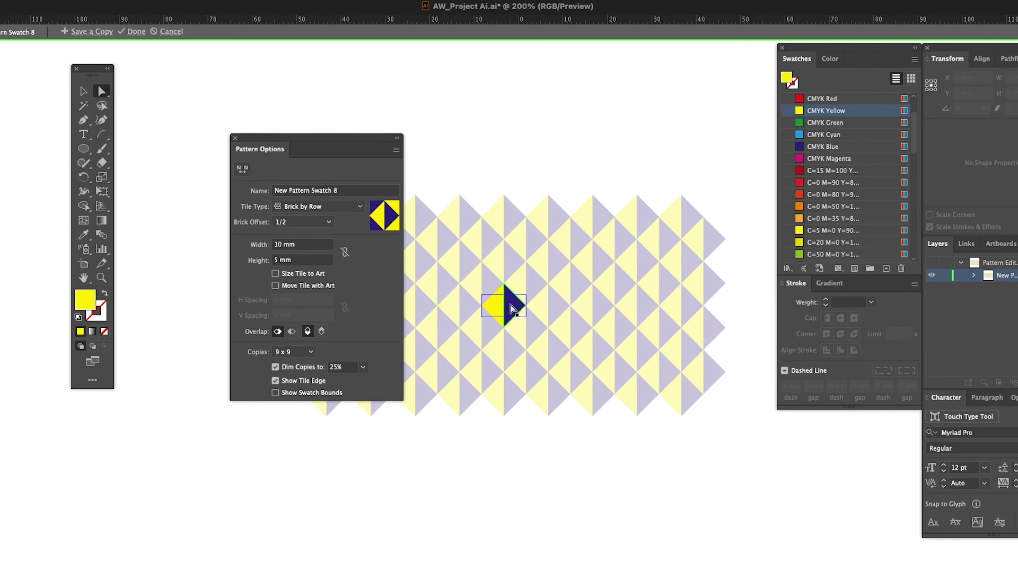
pyautogui.click(512, 308)
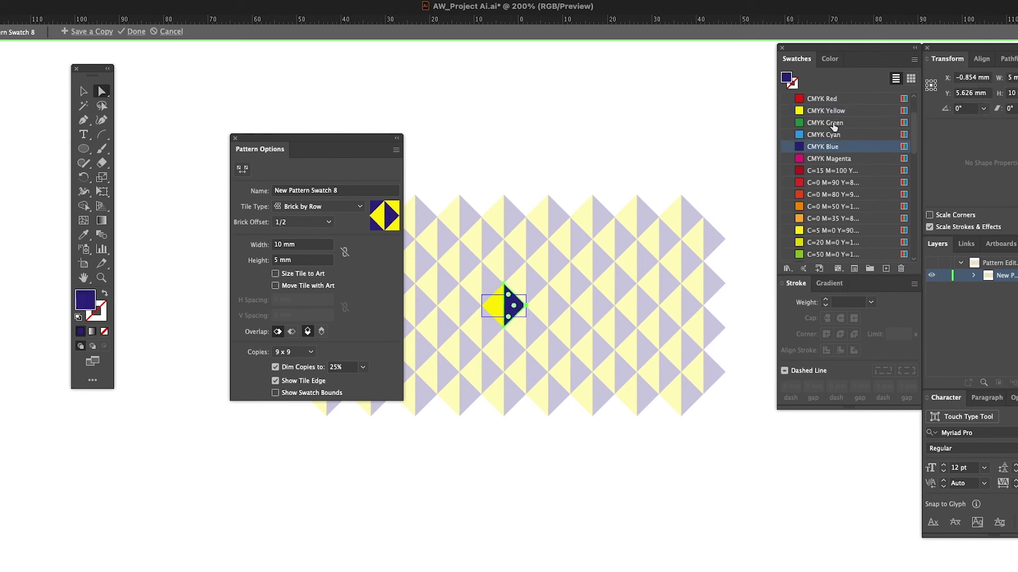
pyautogui.click(833, 122)
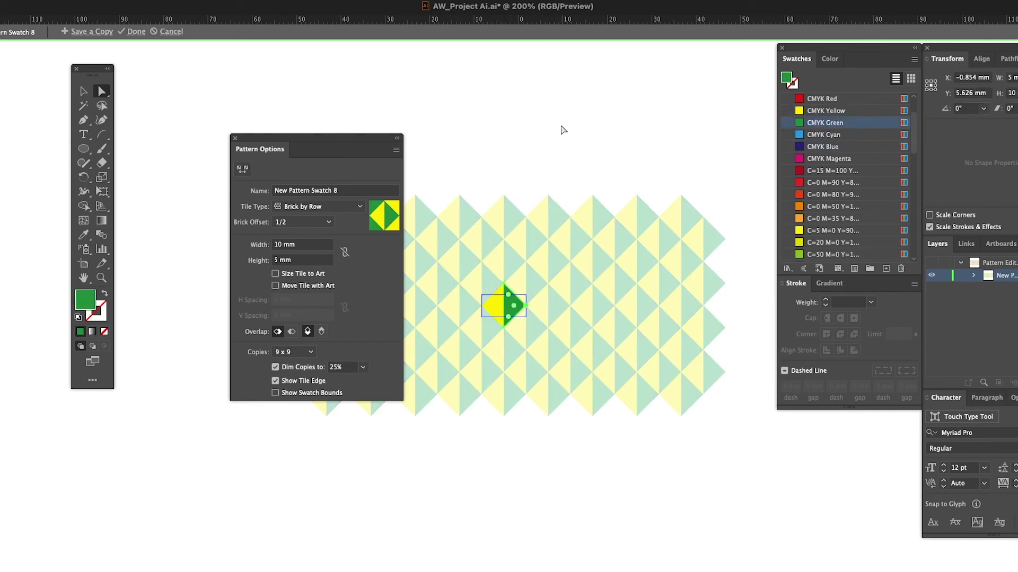
pyautogui.click(563, 129)
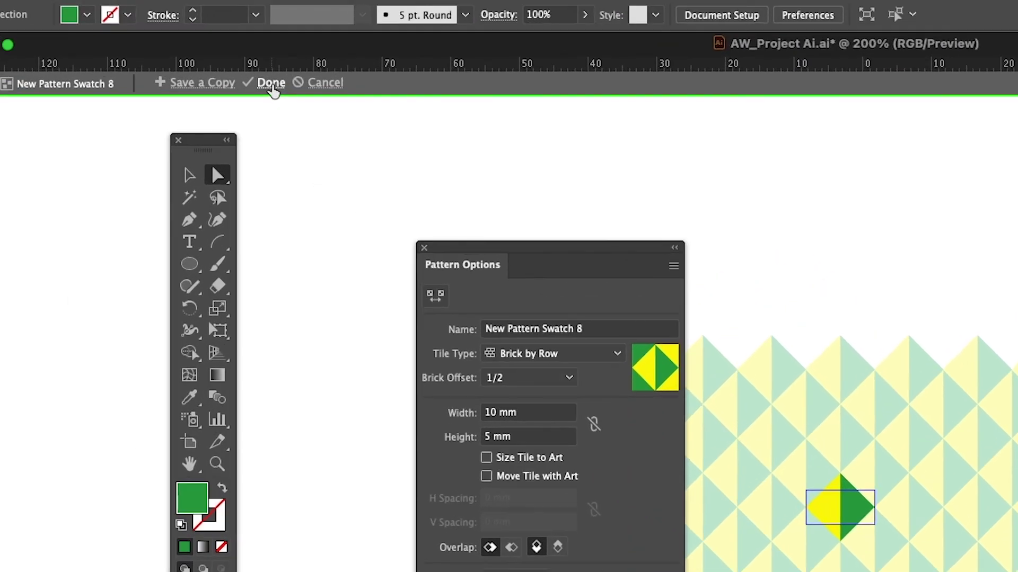
# Finish the yellow-green pattern edit, then delete the patterned star and circle.
pyautogui.click(271, 84)
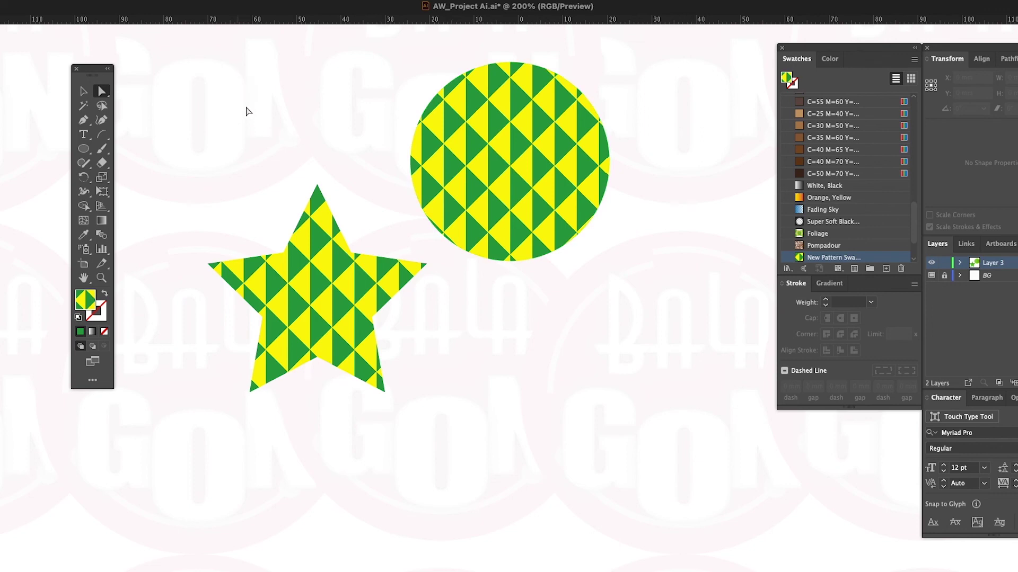
pyautogui.click(85, 92)
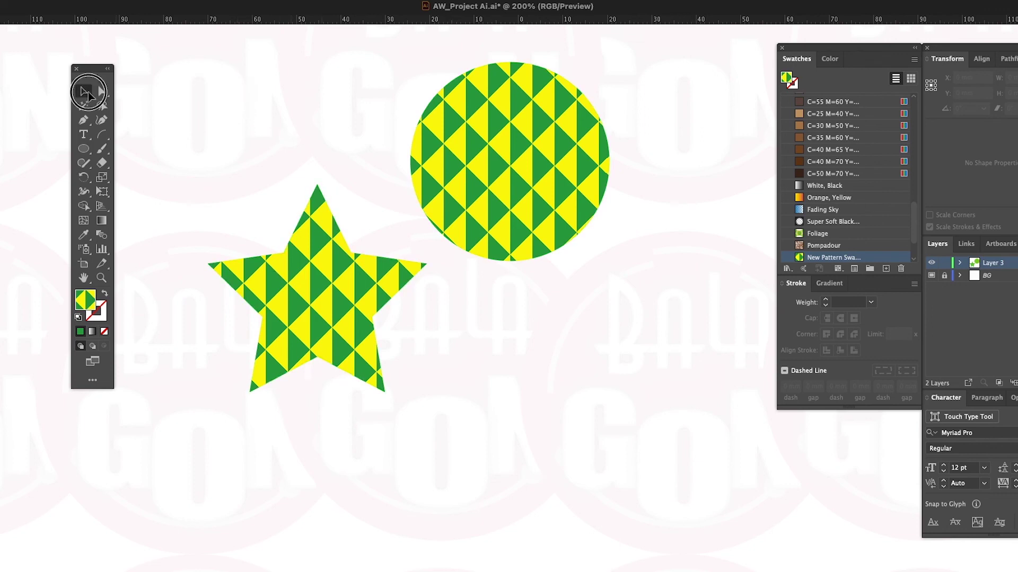
pyautogui.click(356, 323)
pyautogui.press('Delete')
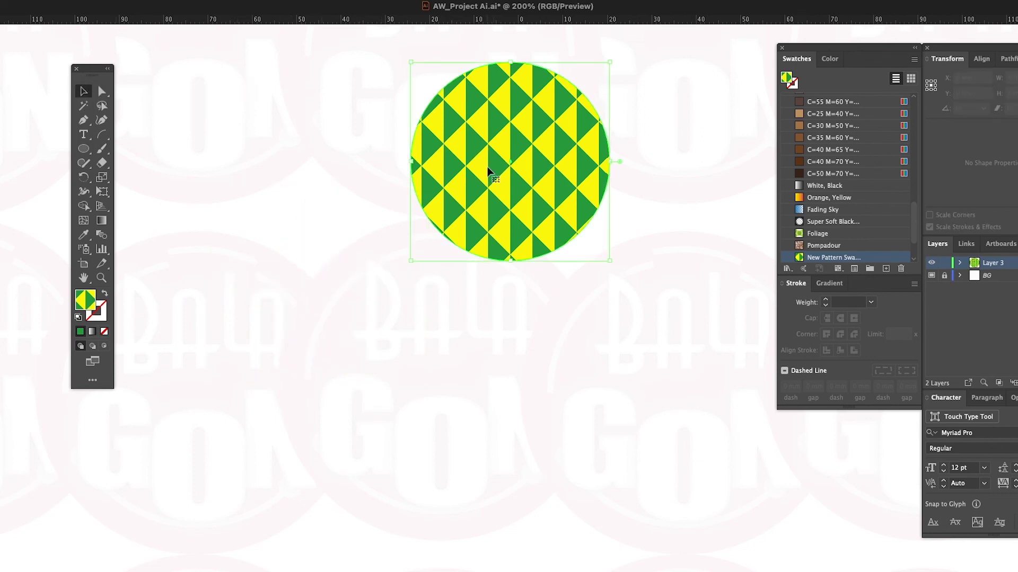
pyautogui.click(487, 171)
pyautogui.press('Delete')
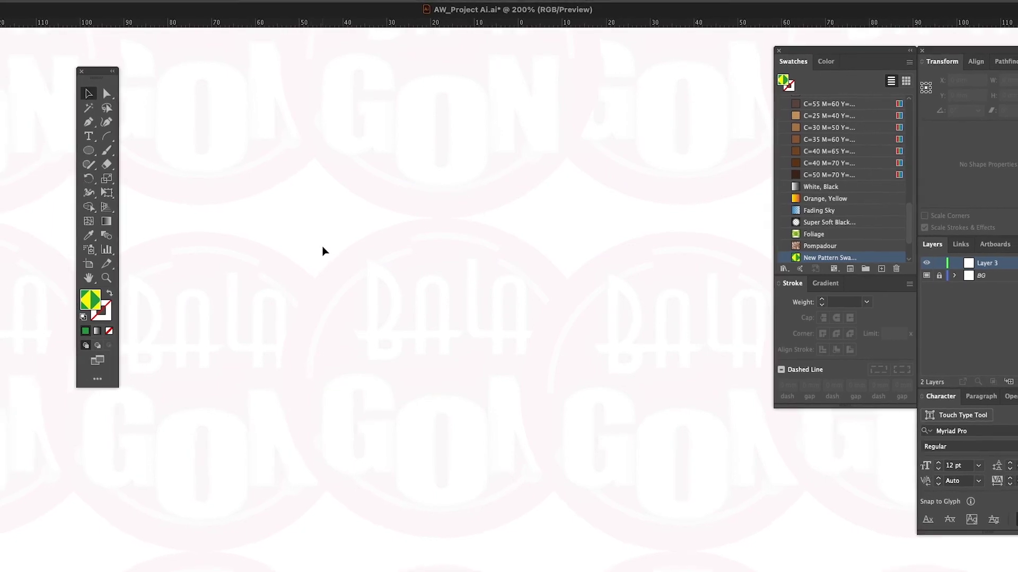